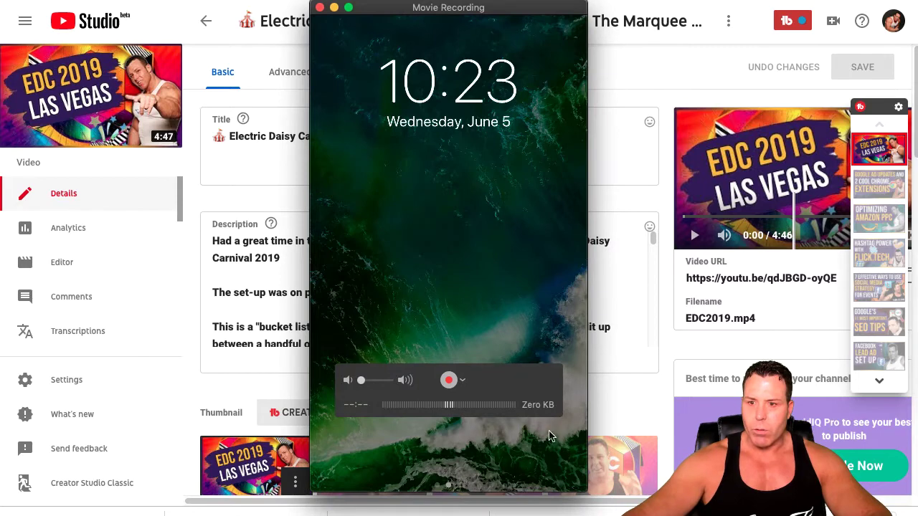
{"action": "left_click_drag", "start_coordinate": [586, 499], "coordinate": [600, 515]}
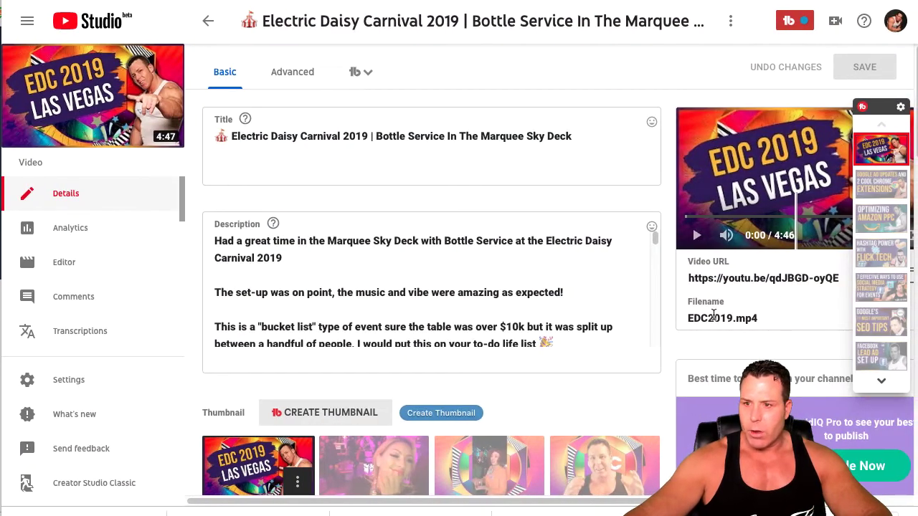
{"action": "triple_click", "coordinate": [692, 279]}
{"action": "right_click", "coordinate": [722, 277]}
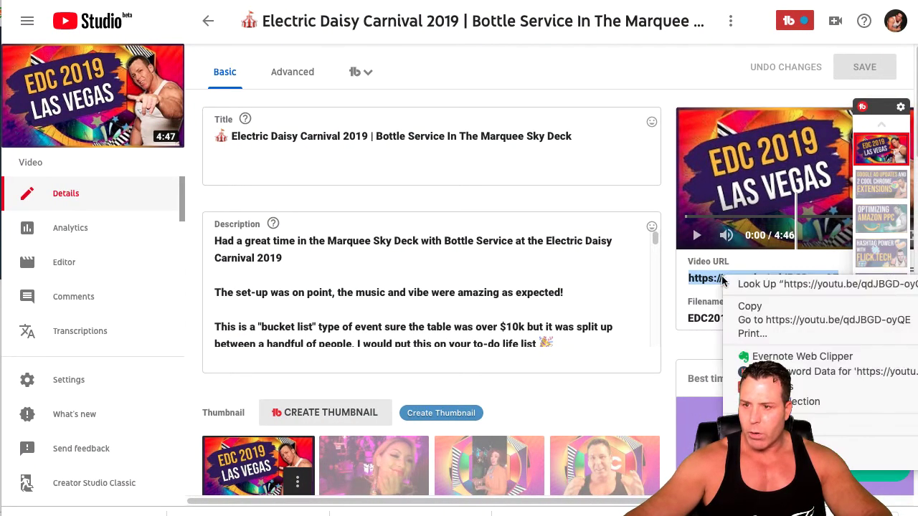
{"action": "left_click", "coordinate": [748, 309]}
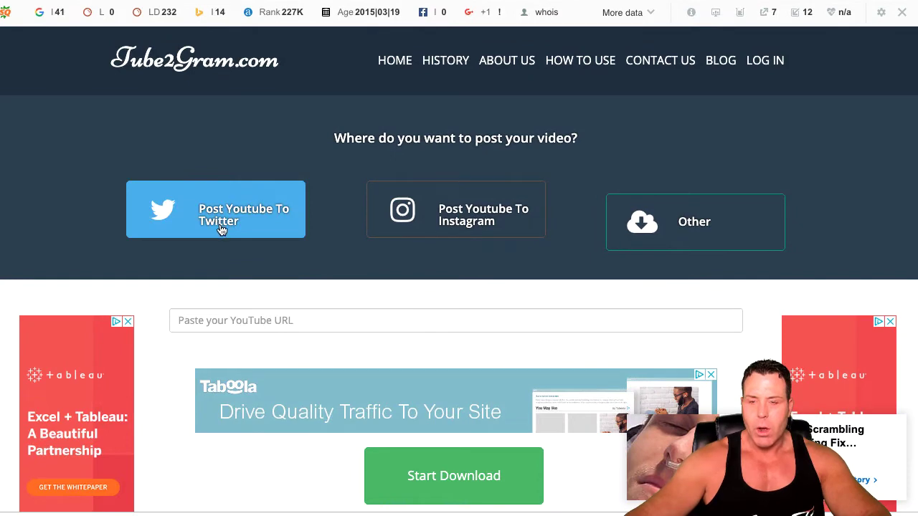
- Paste the EDC 2019 video link into Tube2Gram's YouTube link field
{"action": "left_click", "coordinate": [195, 319]}
{"action": "right_click", "coordinate": [195, 319]}
{"action": "left_click", "coordinate": [210, 409]}
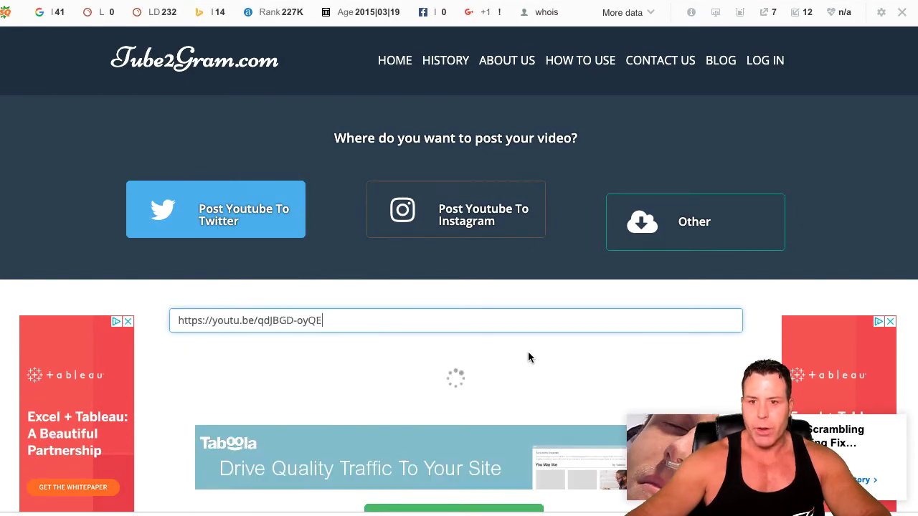
{"action": "scroll", "coordinate": [537, 348], "scroll_direction": "down", "scroll_amount": 2}
{"action": "scroll", "coordinate": [547, 344], "scroll_direction": "down", "scroll_amount": 1}
{"action": "scroll", "coordinate": [544, 339], "scroll_direction": "down", "scroll_amount": 3}
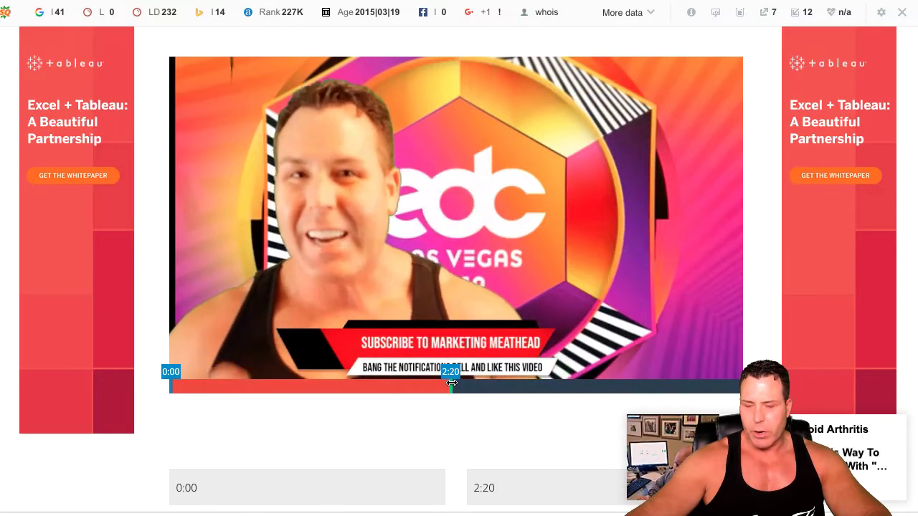
- Set the download range to 0:00–0:52
{"action": "left_click_drag", "start_coordinate": [451, 383], "coordinate": [279, 383]}
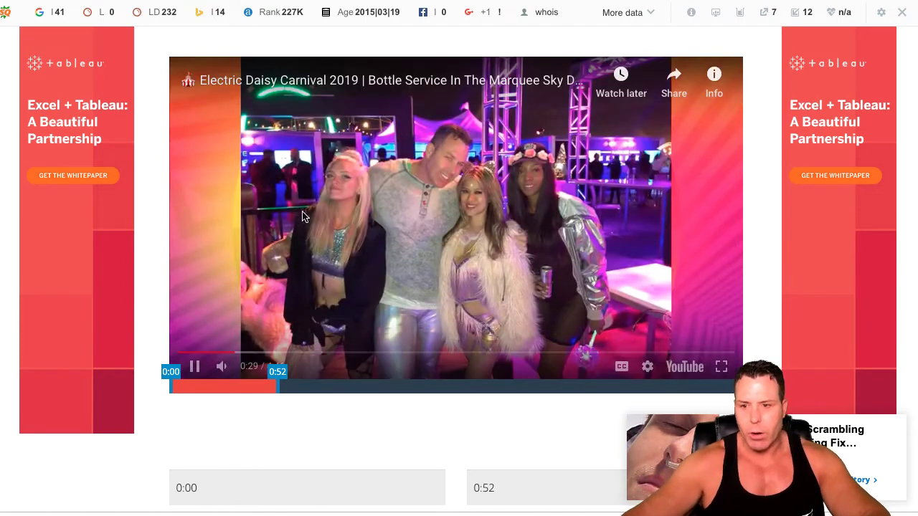
{"action": "scroll", "coordinate": [382, 355], "scroll_direction": "down", "scroll_amount": 3}
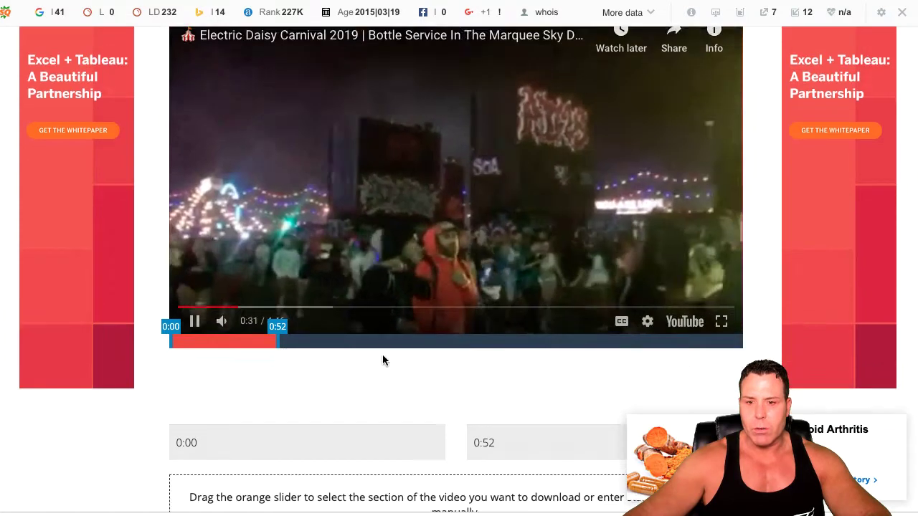
{"action": "scroll", "coordinate": [453, 340], "scroll_direction": "down", "scroll_amount": 4}
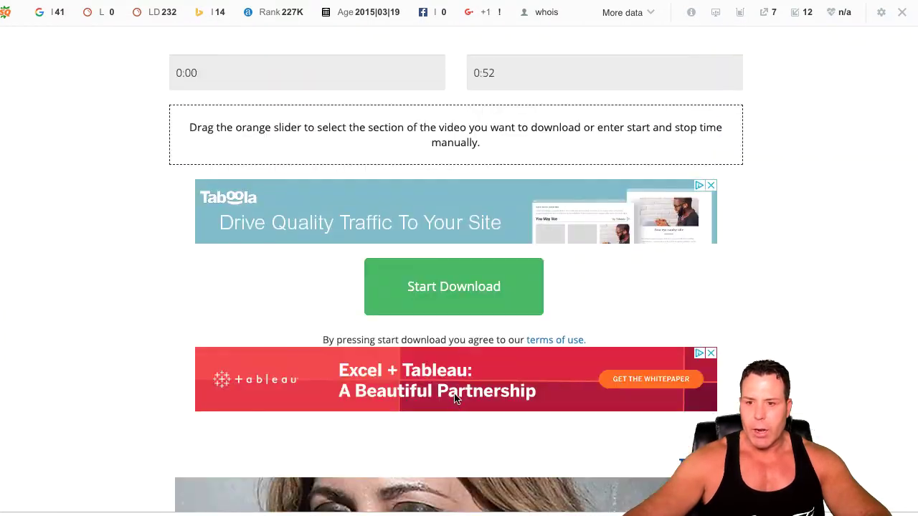
- Download the trimmed 0:00–0:52 clip as 4410858.mp4
{"action": "left_click", "coordinate": [454, 287]}
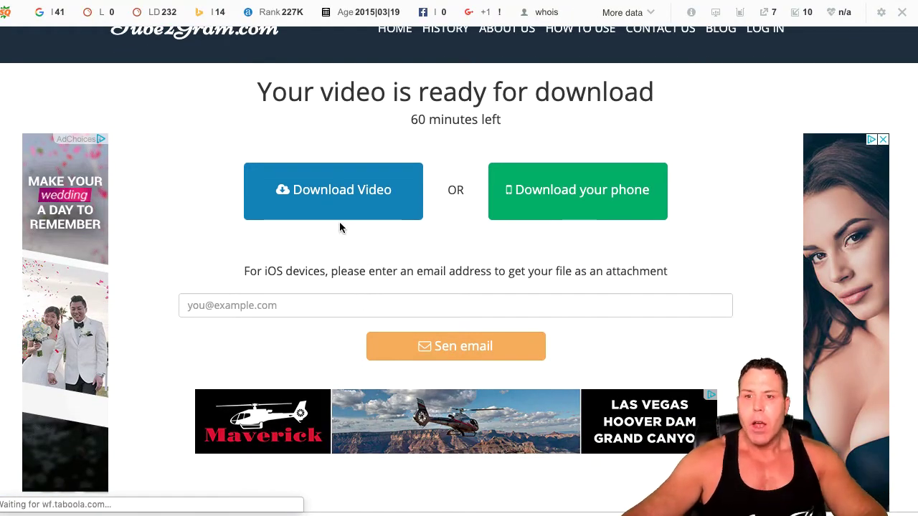
{"action": "scroll", "coordinate": [361, 220], "scroll_direction": "down", "scroll_amount": 5}
{"action": "scroll", "coordinate": [393, 210], "scroll_direction": "up", "scroll_amount": 6}
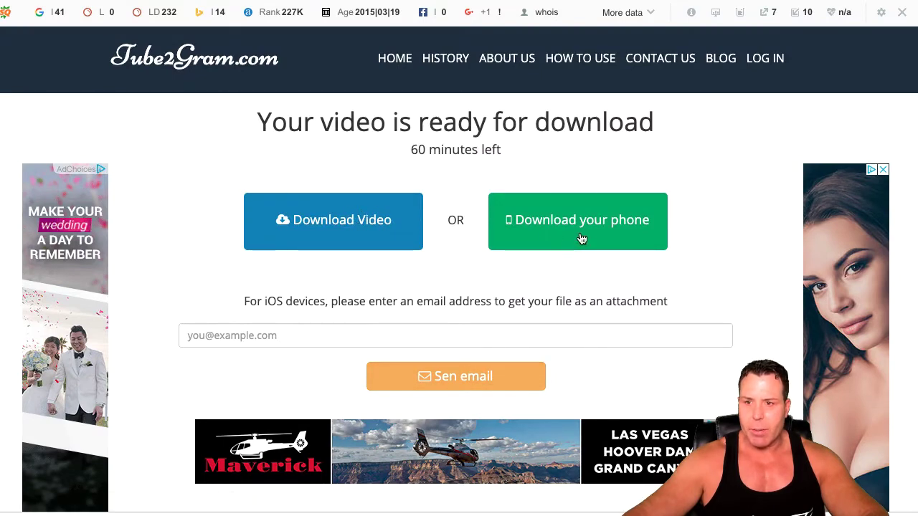
{"action": "left_click", "coordinate": [352, 225]}
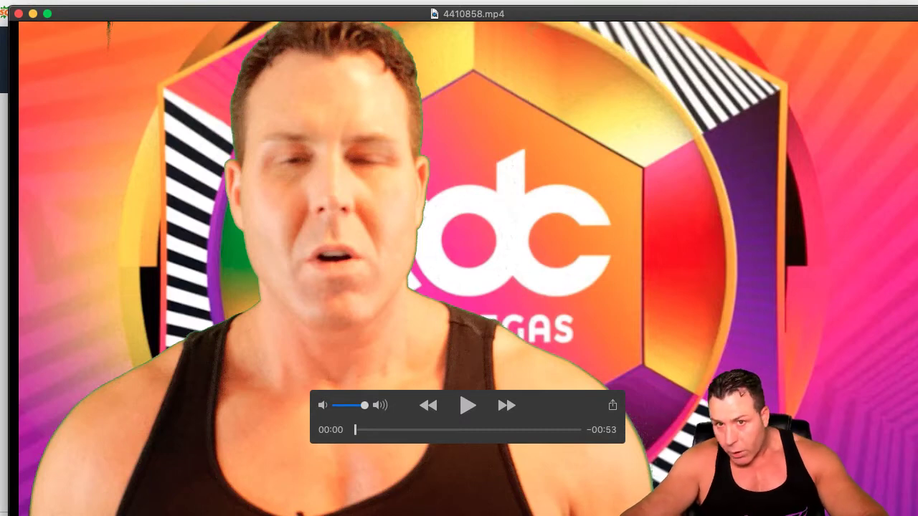
- Save a copy of the clip as EDC2019 in the Twitter folder
{"action": "left_click", "coordinate": [147, 0]}
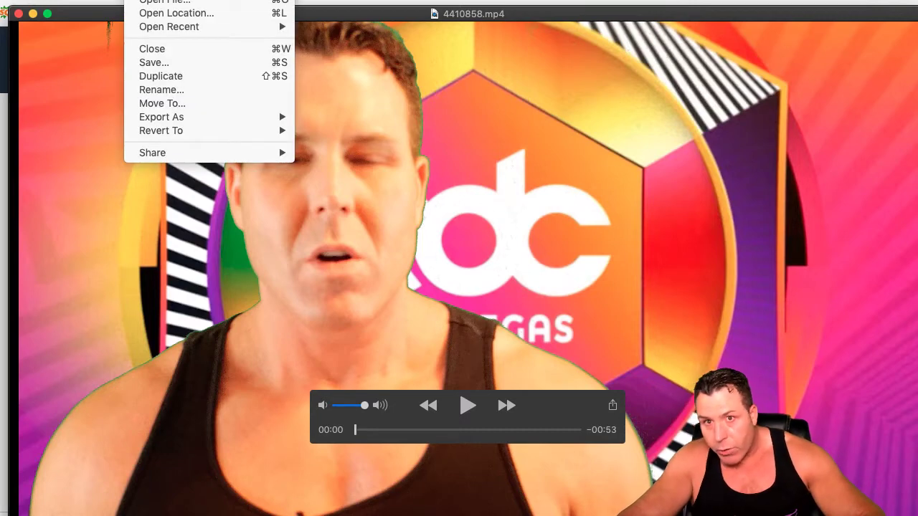
{"action": "left_click", "coordinate": [163, 62]}
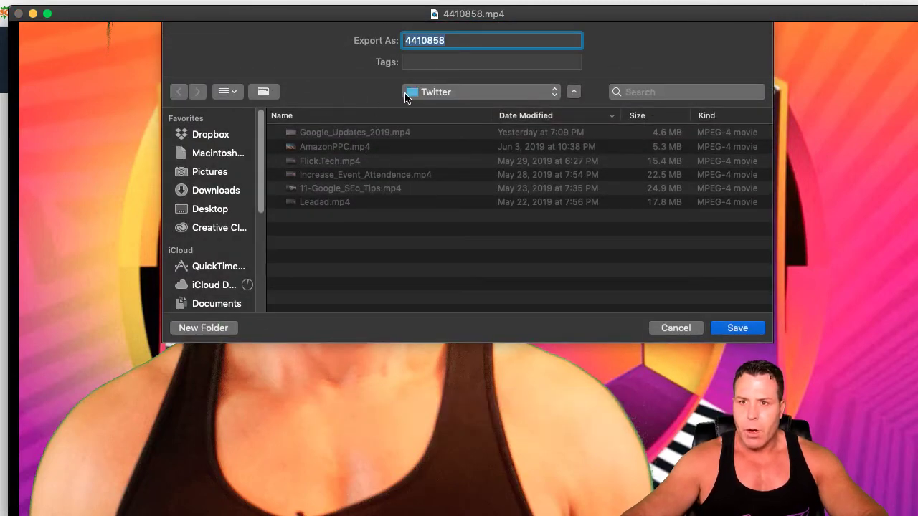
{"action": "left_click", "coordinate": [459, 41]}
{"action": "left_click_drag", "start_coordinate": [459, 41], "coordinate": [303, 33]}
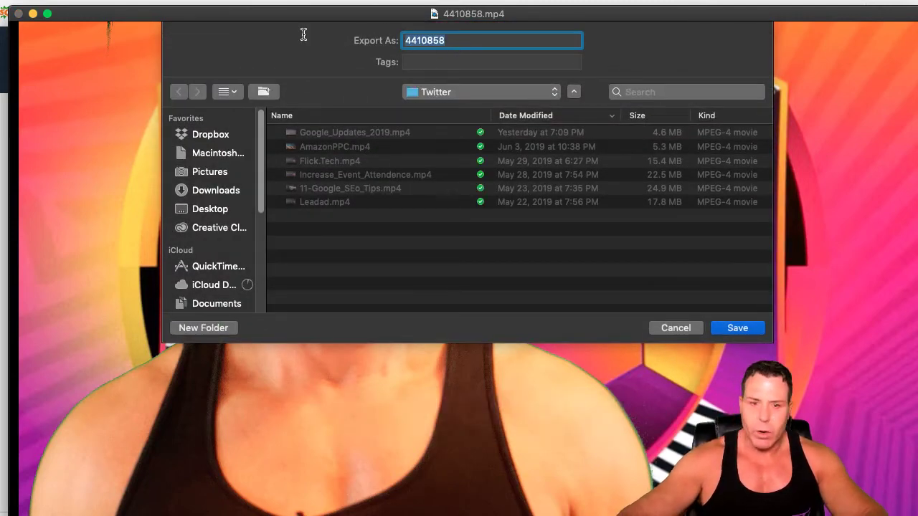
{"action": "type", "text": "EDC"}
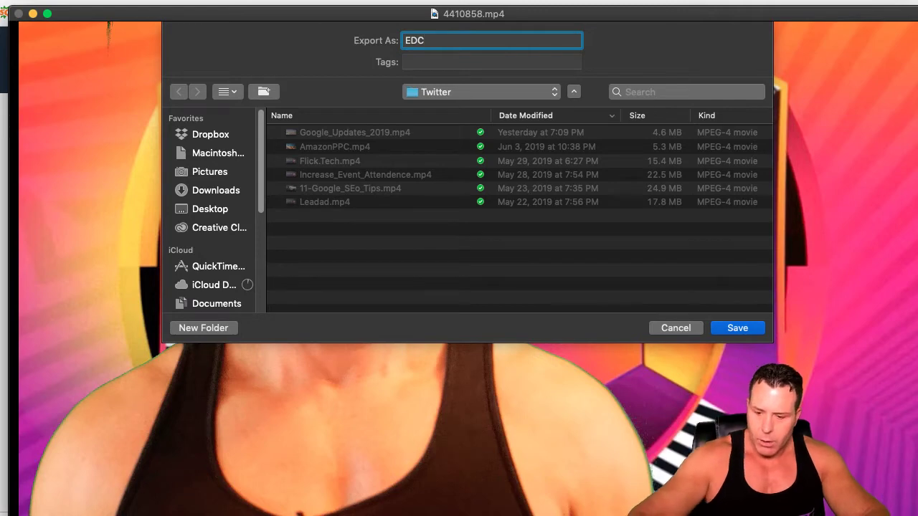
{"action": "type", "text": "2019"}
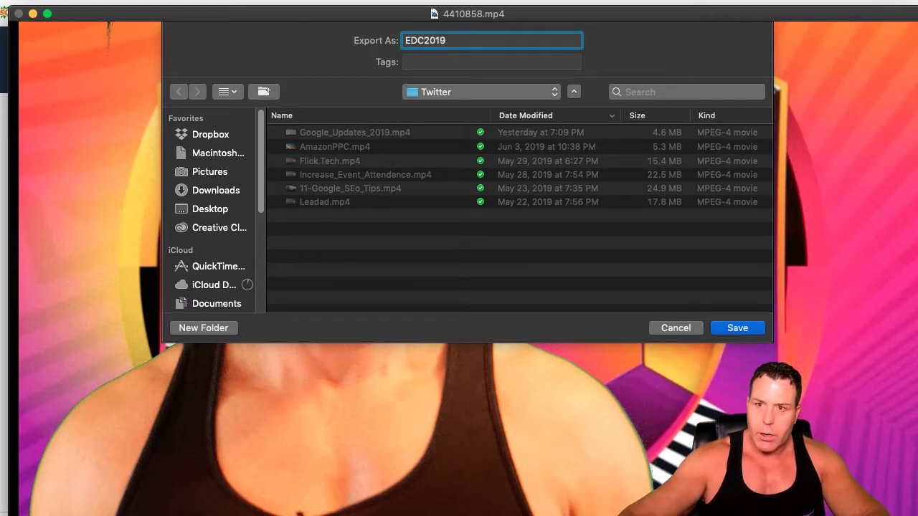
{"action": "left_click", "coordinate": [743, 330]}
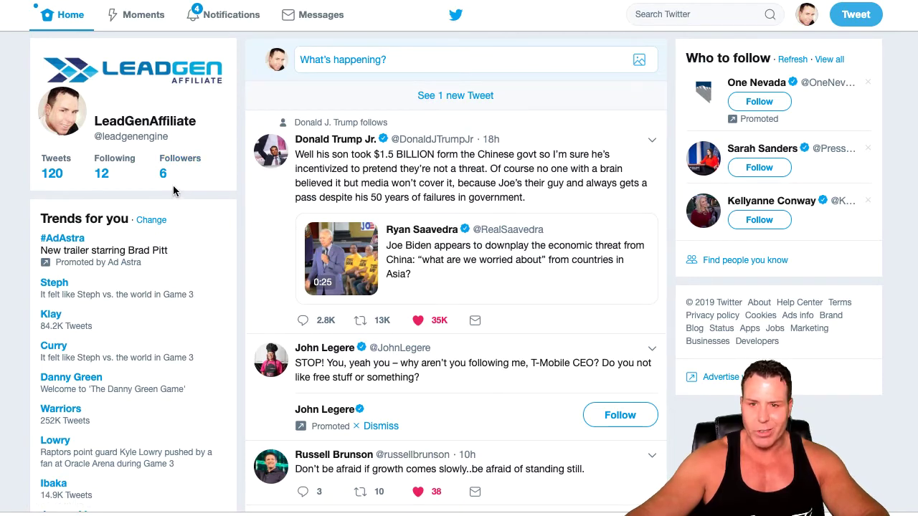
- Attach EDC2019.mp4 from Dropbox > Twitter to a new tweet draft
{"action": "left_click", "coordinate": [308, 60]}
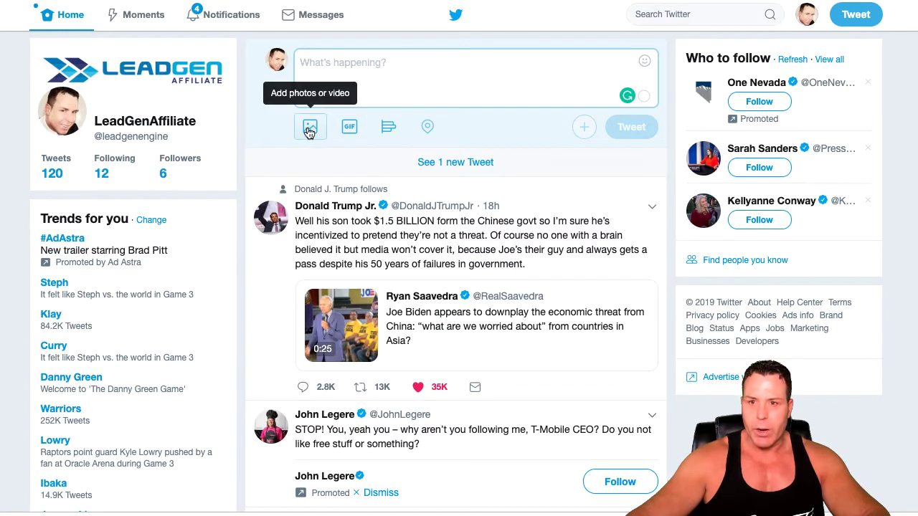
{"action": "left_click", "coordinate": [309, 133]}
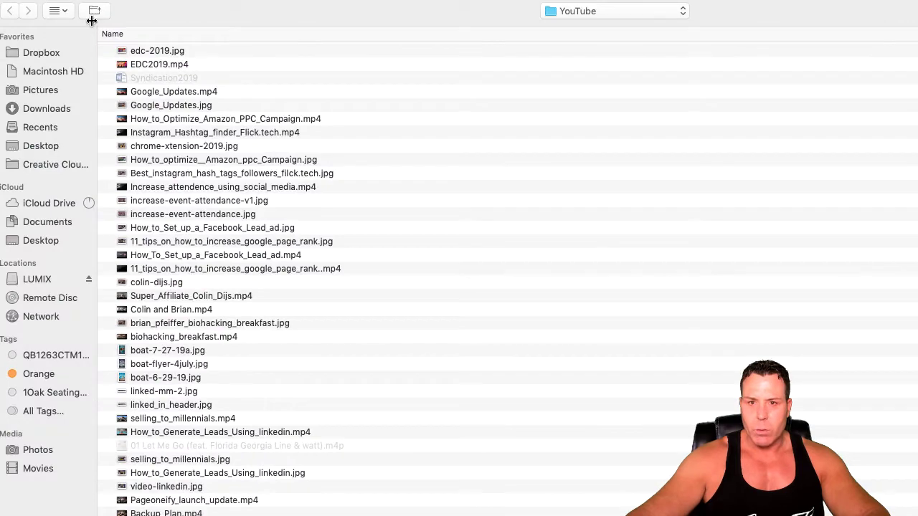
{"action": "left_click", "coordinate": [90, 50]}
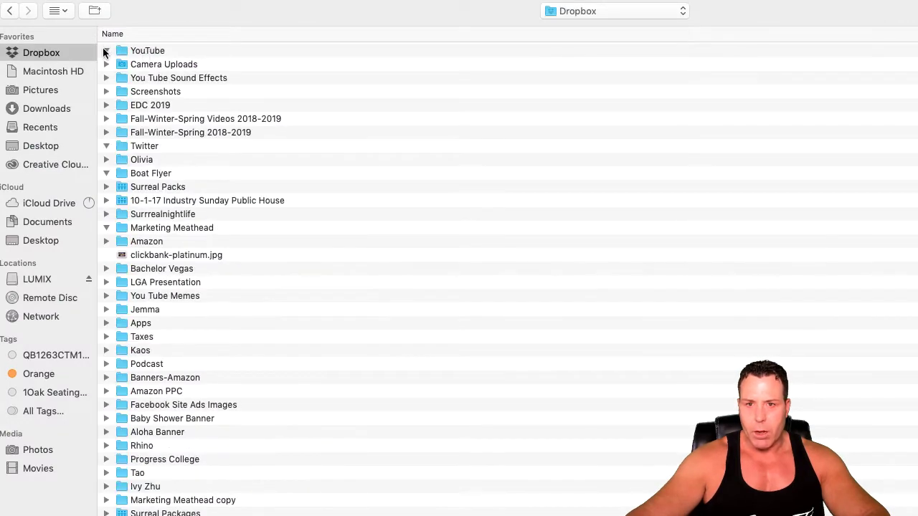
{"action": "left_click", "coordinate": [105, 51]}
{"action": "left_click", "coordinate": [106, 51]}
{"action": "left_click", "coordinate": [108, 51]}
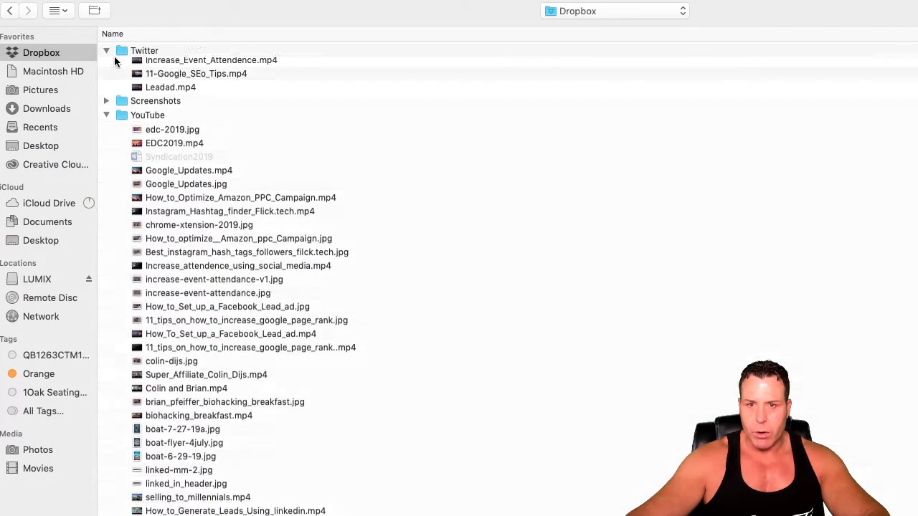
{"action": "left_click", "coordinate": [173, 64]}
{"action": "key", "text": "Return"}
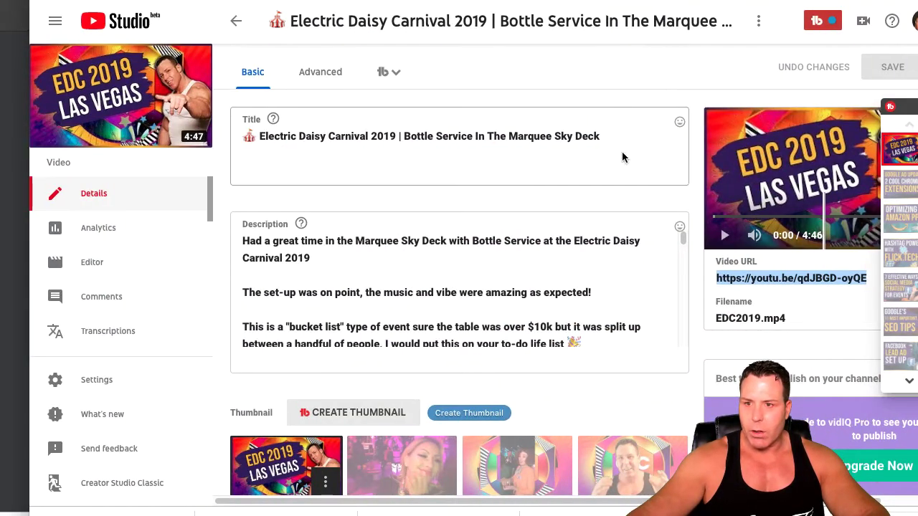
- Copy the full video title from YouTube Studio
{"action": "left_click_drag", "start_coordinate": [604, 136], "coordinate": [238, 134]}
{"action": "right_click", "coordinate": [285, 127]}
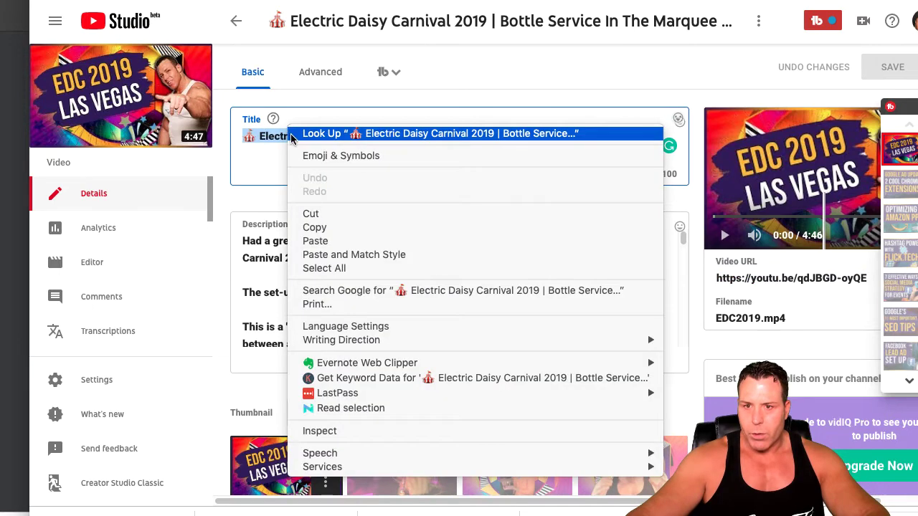
{"action": "left_click", "coordinate": [328, 225]}
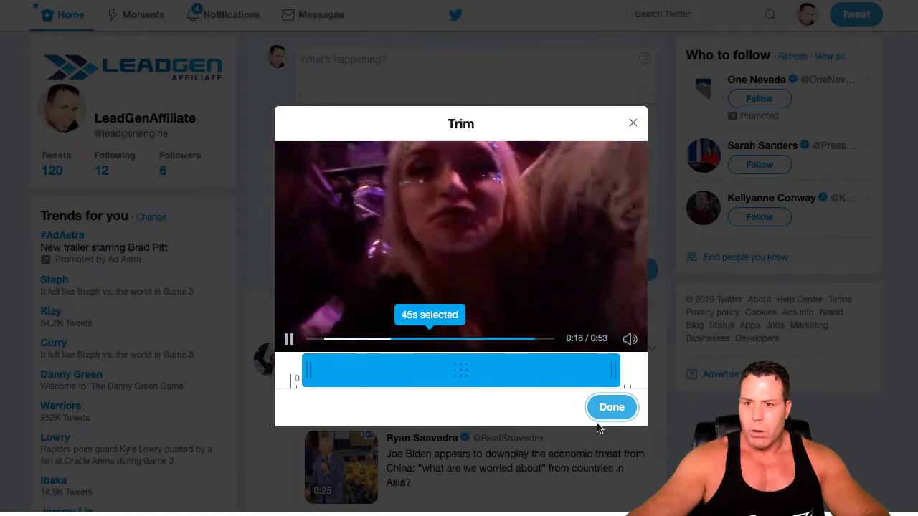
- Accept the 45-second trim and paste the video title into the tweet
{"action": "left_click", "coordinate": [611, 406]}
{"action": "left_click", "coordinate": [525, 190]}
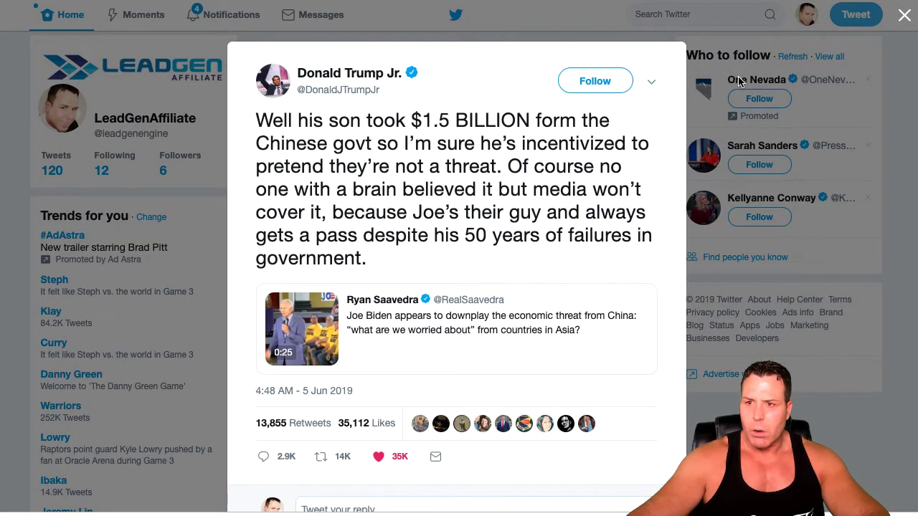
{"action": "key", "text": "Escape"}
{"action": "left_click", "coordinate": [341, 70]}
{"action": "right_click", "coordinate": [341, 69]}
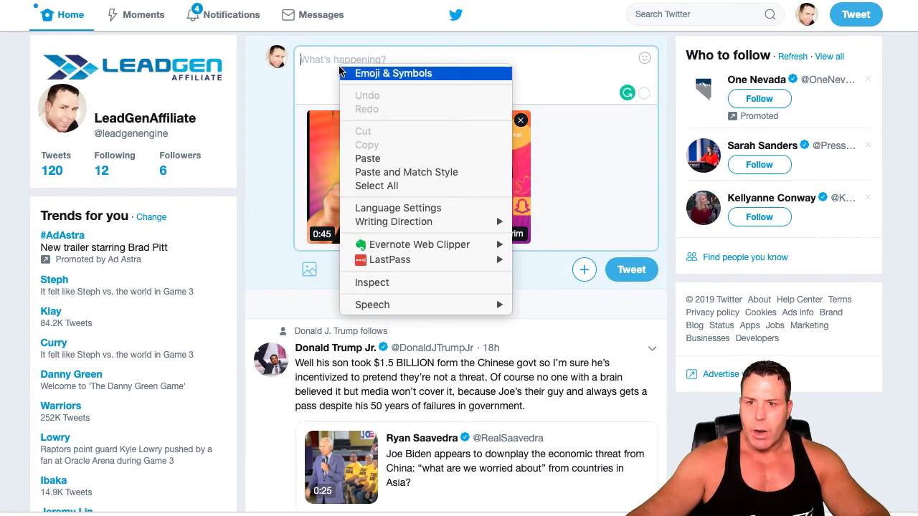
{"action": "left_click", "coordinate": [369, 155]}
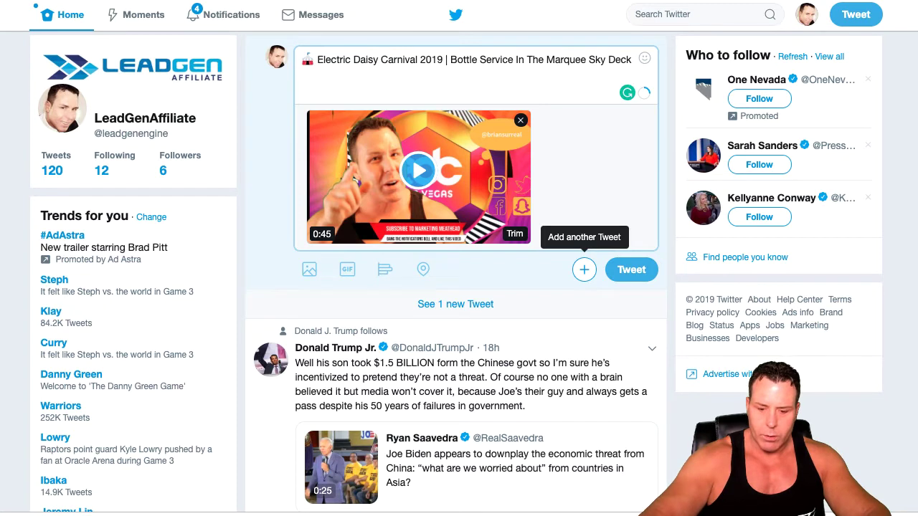
- Add a line pointing to the full YouTube version, followed by the YouTube link
{"action": "type", "text": ", "}
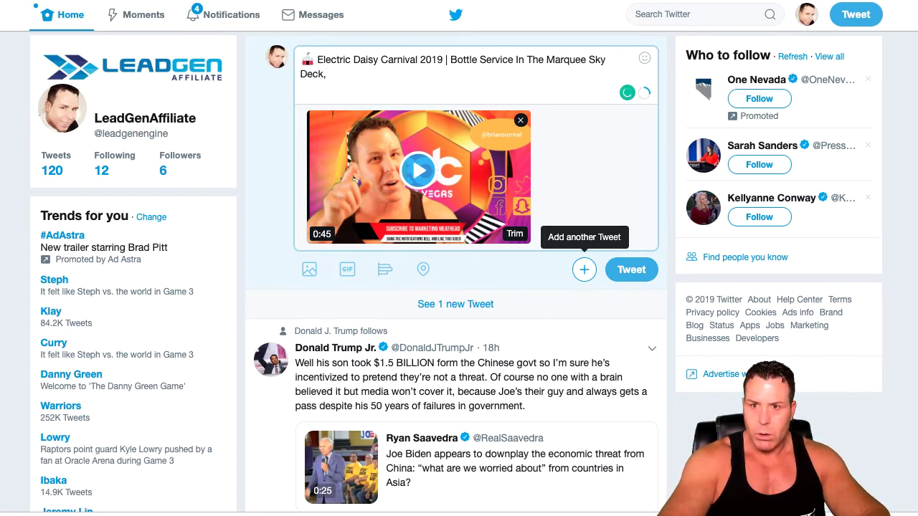
{"action": "type", "text": "To View to FULL Version check out my YOU"}
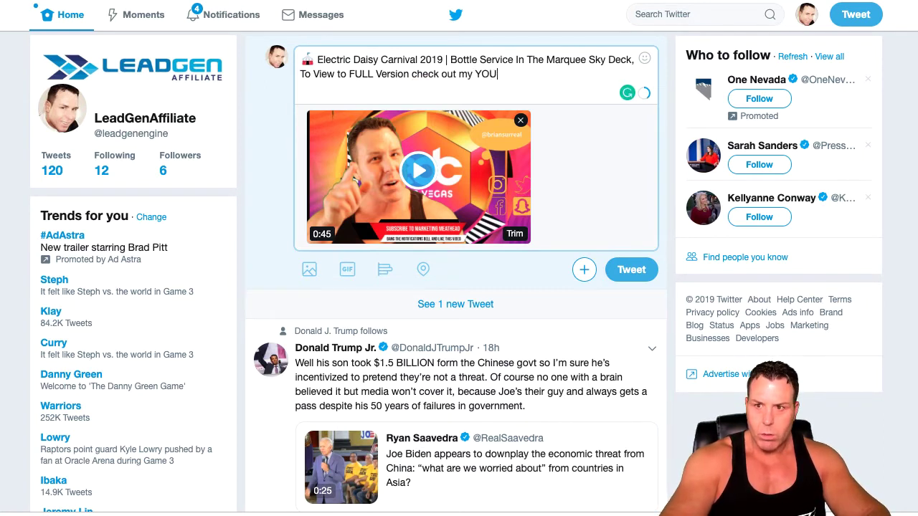
{"action": "type", "text": "TUBE Here"}
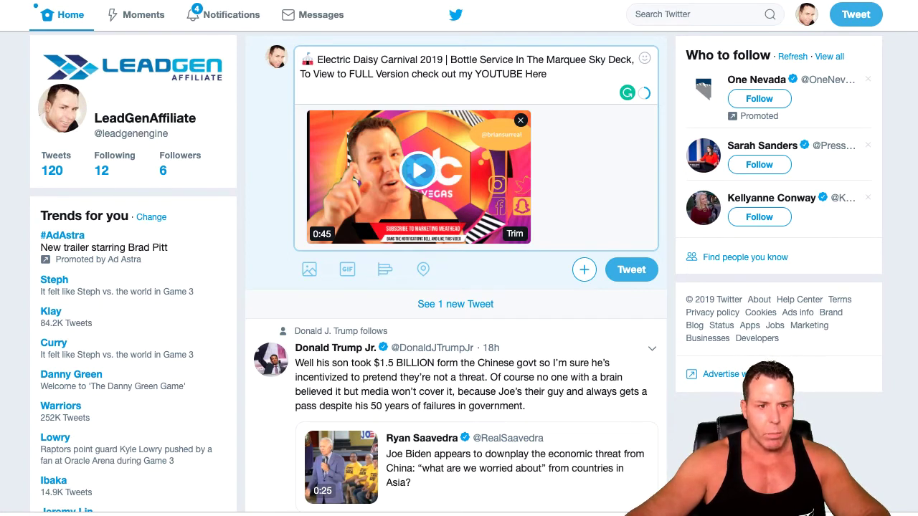
{"action": "right_click", "coordinate": [573, 75]}
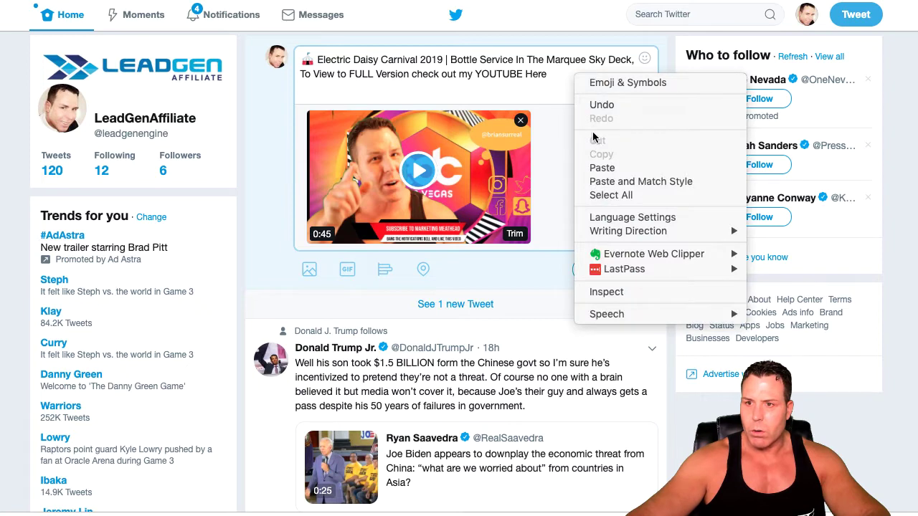
{"action": "left_click", "coordinate": [580, 167]}
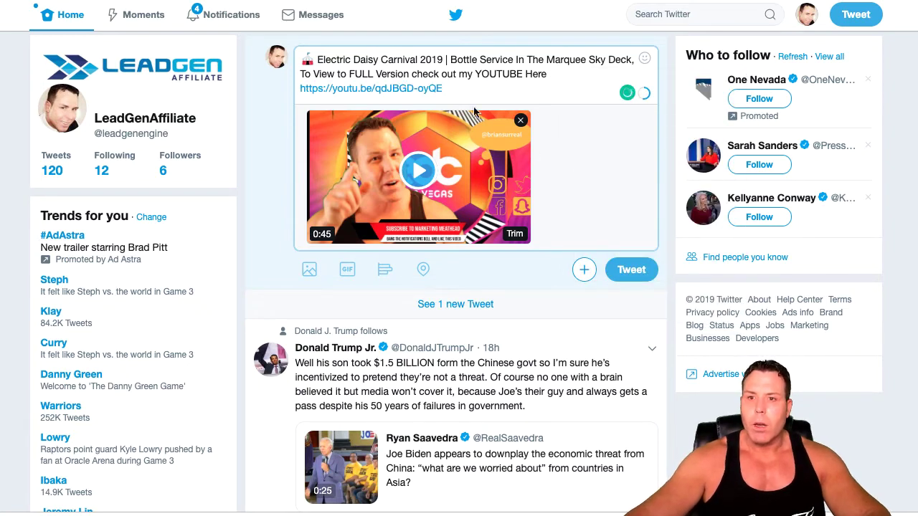
- Copy the whole tweet text and post the tweet with the video
{"action": "left_click_drag", "start_coordinate": [459, 101], "coordinate": [280, 45]}
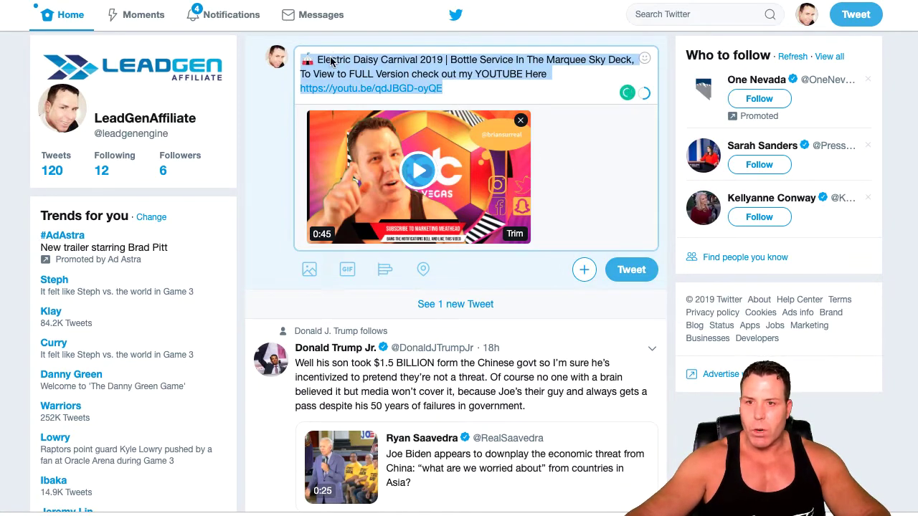
{"action": "right_click", "coordinate": [331, 62]}
{"action": "left_click", "coordinate": [386, 153]}
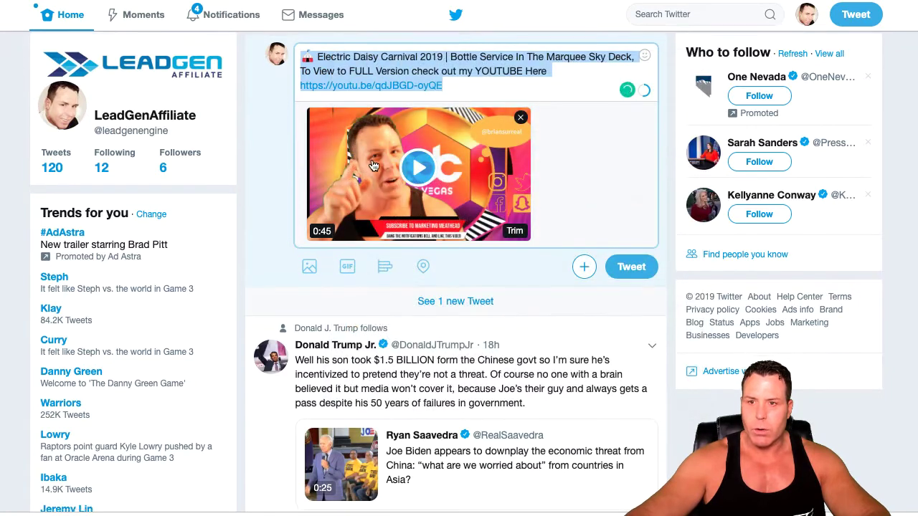
{"action": "left_click", "coordinate": [628, 270]}
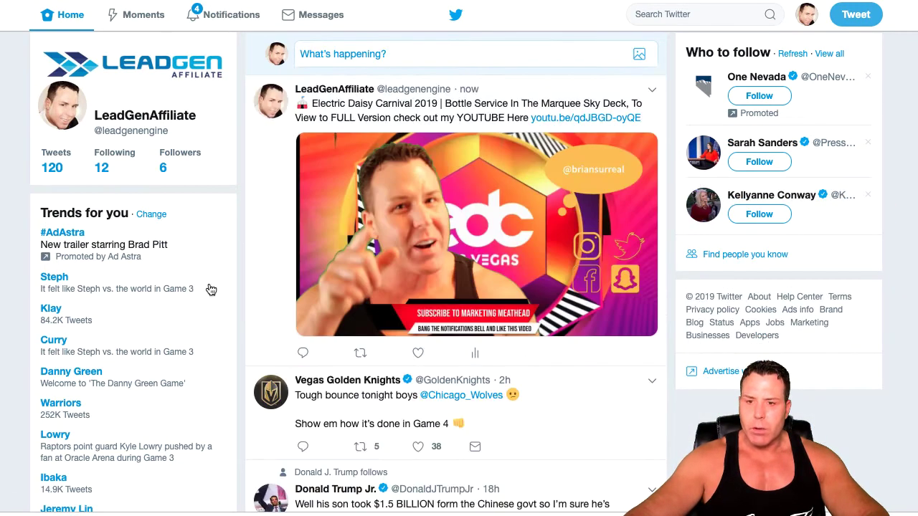
{"action": "left_click", "coordinate": [804, 16]}
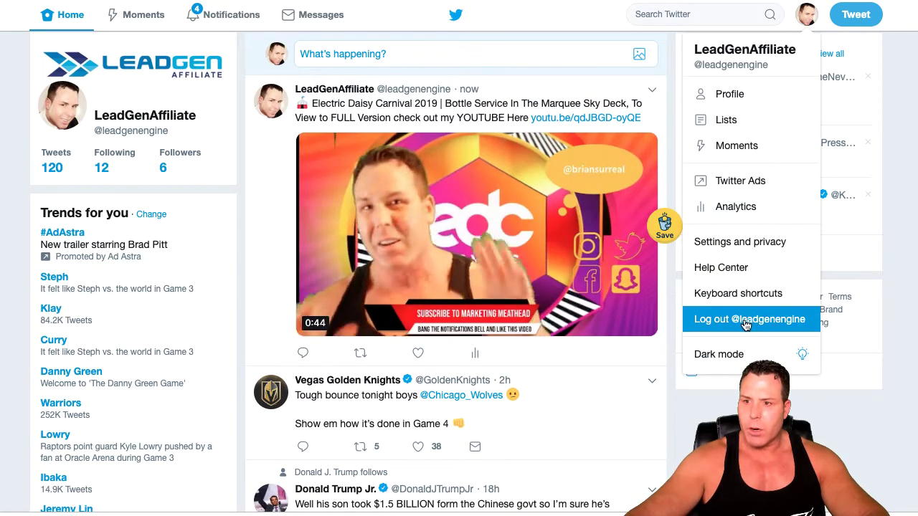
- Log out and sign in as a second account using saved credentials
{"action": "left_click", "coordinate": [742, 322]}
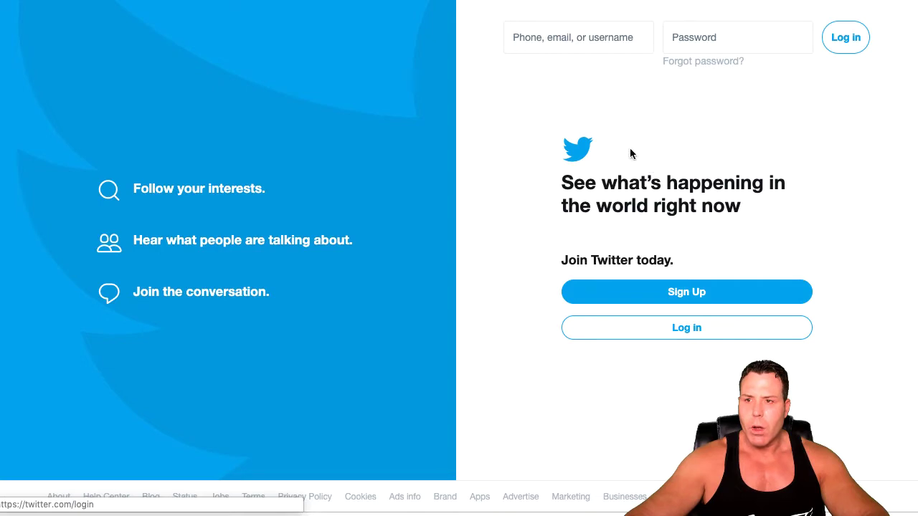
{"action": "left_click", "coordinate": [643, 37]}
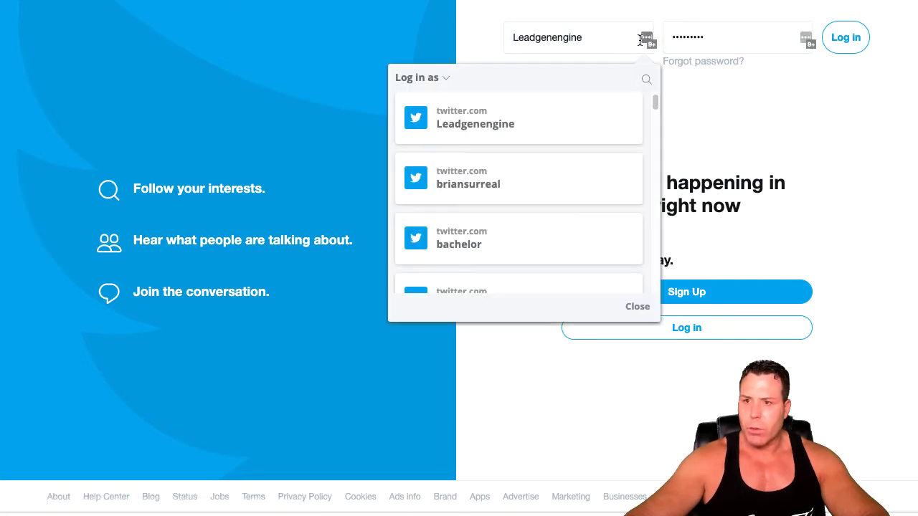
{"action": "left_click", "coordinate": [477, 190]}
{"action": "left_click", "coordinate": [860, 39]}
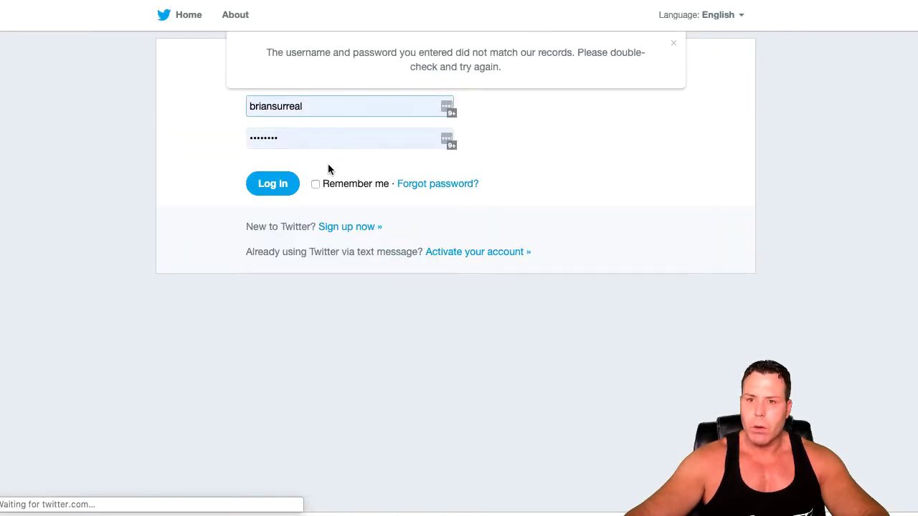
{"action": "left_click", "coordinate": [273, 185]}
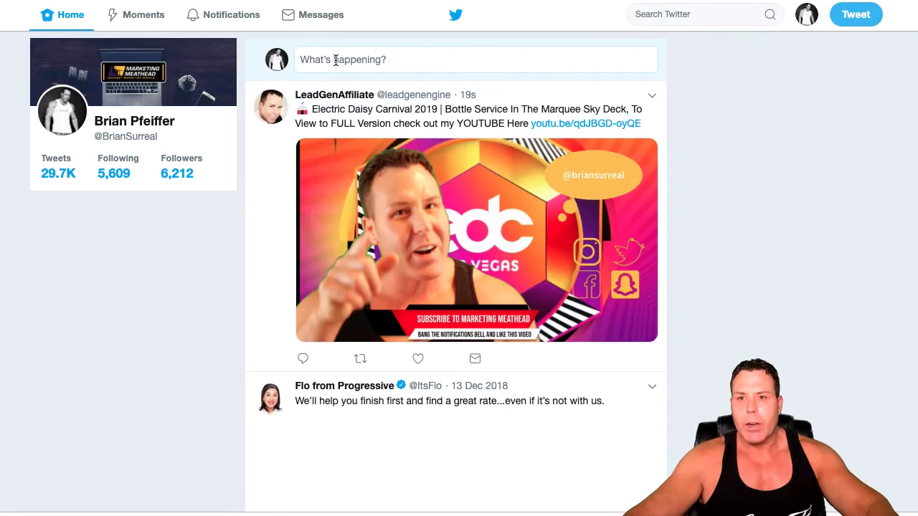
- Start a new tweet with EDC2019.mp4 attached, keeping the 45-second trim
{"action": "left_click", "coordinate": [336, 60]}
{"action": "left_click", "coordinate": [307, 120]}
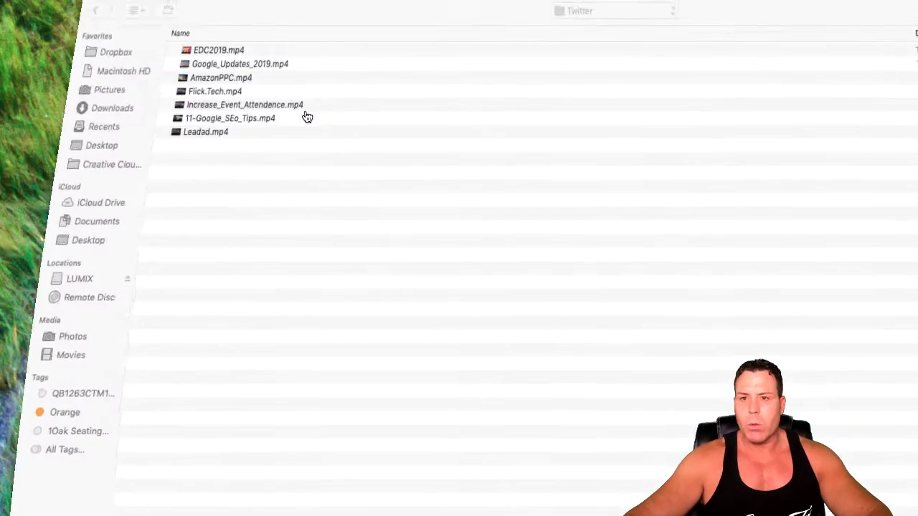
{"action": "left_click", "coordinate": [217, 50]}
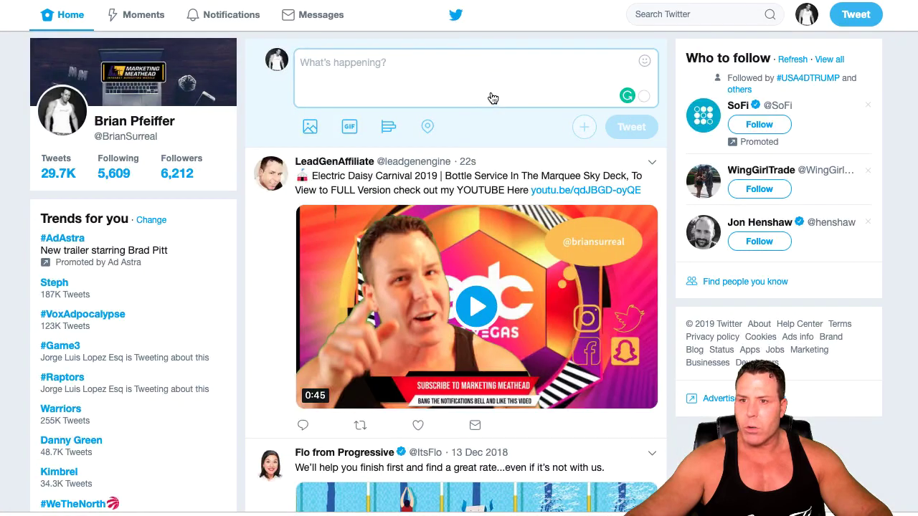
{"action": "right_click", "coordinate": [339, 61]}
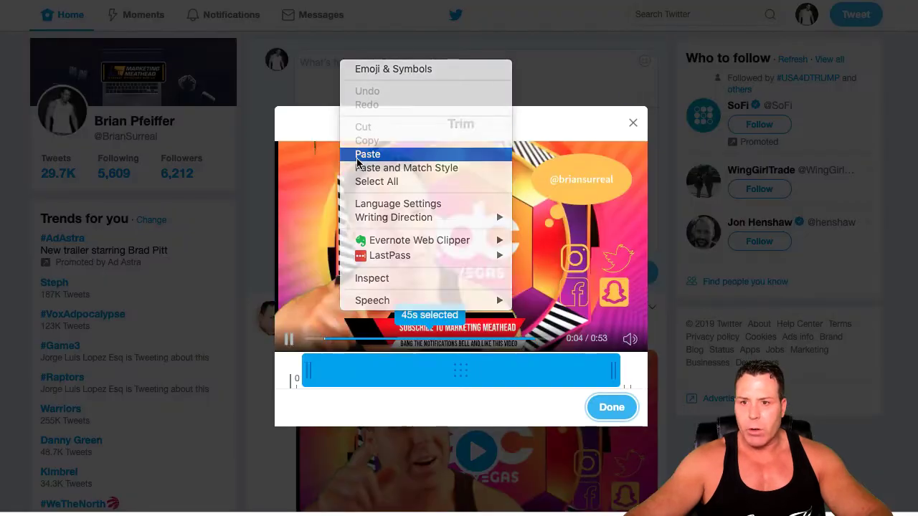
{"action": "left_click", "coordinate": [356, 163]}
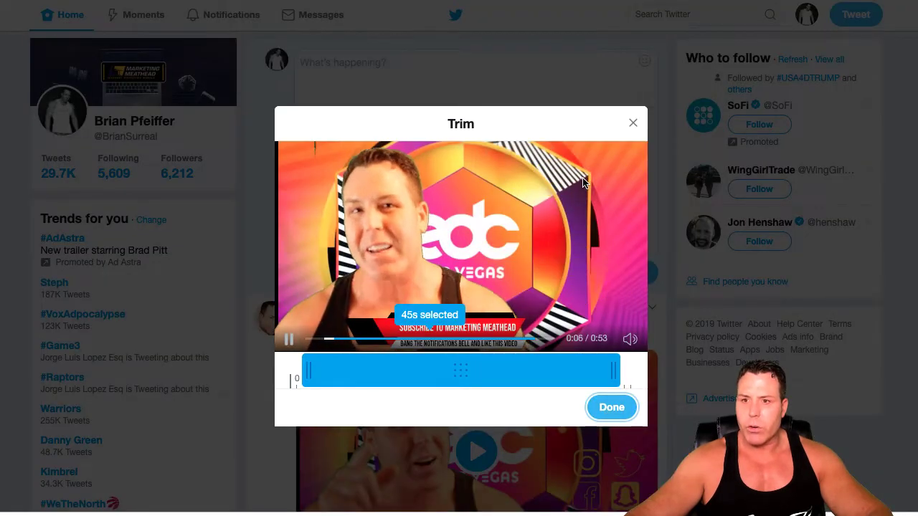
{"action": "left_click", "coordinate": [612, 408]}
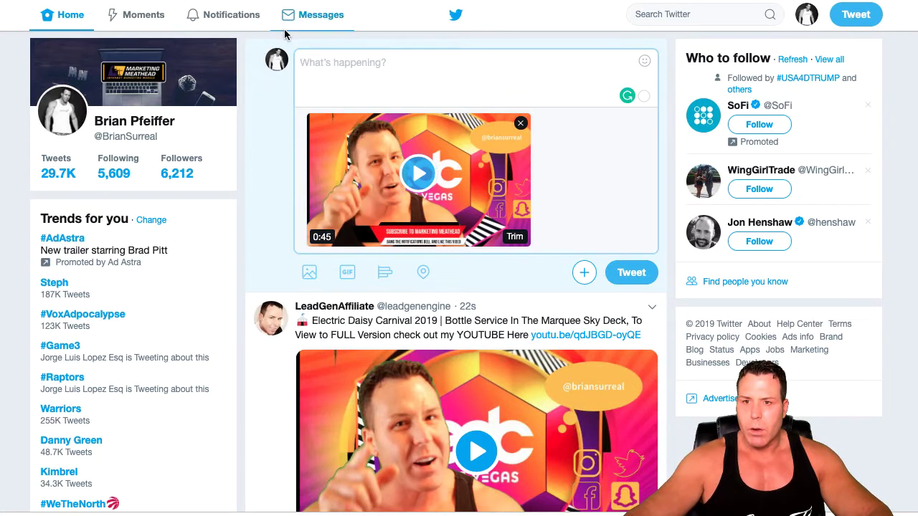
- Paste the copied title, full-version line and link, and post the tweet
{"action": "right_click", "coordinate": [314, 63]}
{"action": "left_click", "coordinate": [337, 149]}
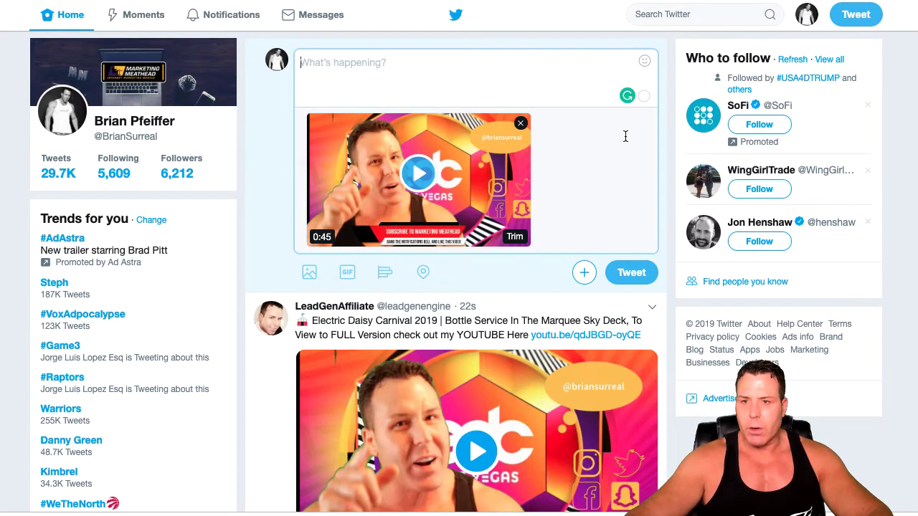
{"action": "key", "text": "ctrl+v"}
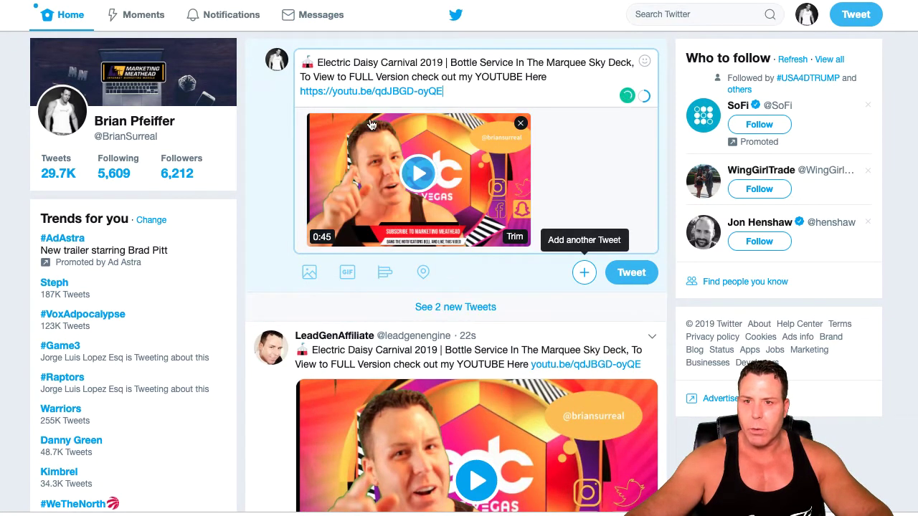
{"action": "left_click", "coordinate": [634, 281]}
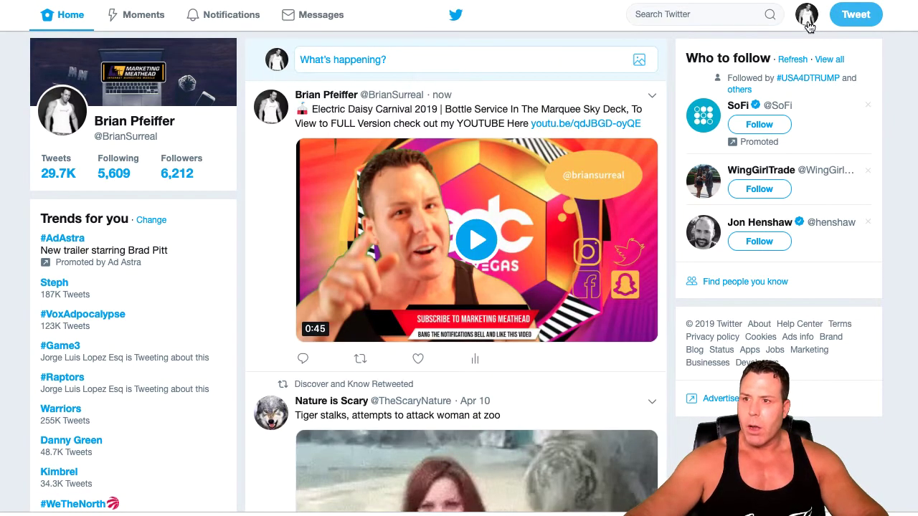
- Sign out of the second account and sign in with a third saved account
{"action": "left_click", "coordinate": [807, 16]}
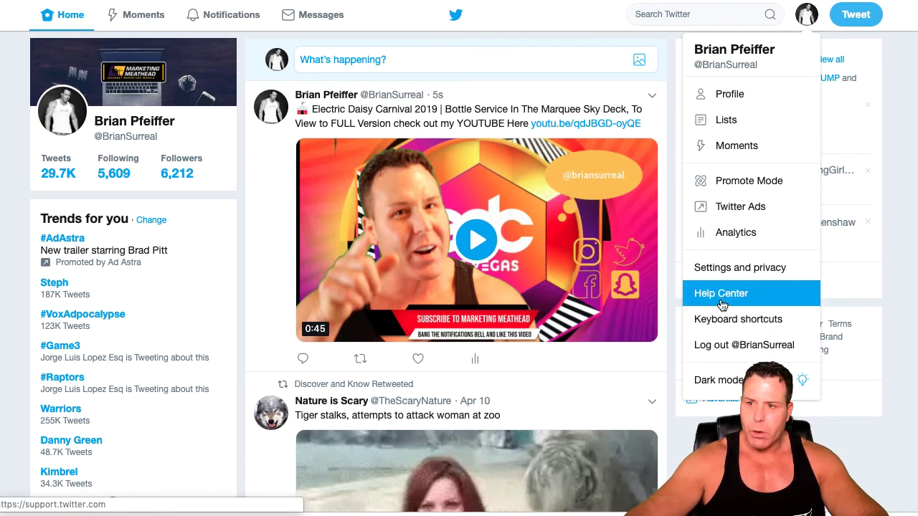
{"action": "left_click", "coordinate": [728, 337]}
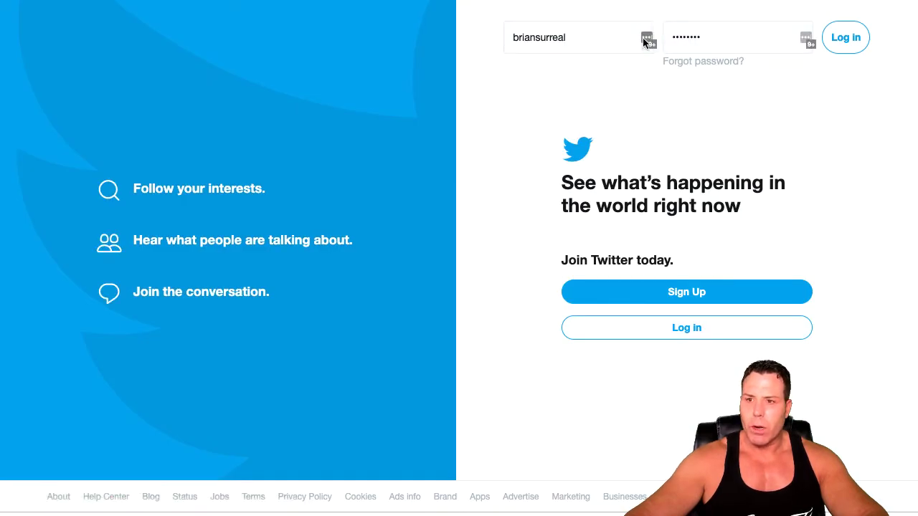
{"action": "left_click", "coordinate": [643, 42]}
{"action": "scroll", "coordinate": [653, 107], "scroll_direction": "down", "scroll_amount": 1}
{"action": "left_click_drag", "start_coordinate": [654, 106], "coordinate": [651, 119]}
{"action": "left_click_drag", "start_coordinate": [647, 125], "coordinate": [637, 175]}
{"action": "left_click", "coordinate": [533, 192]}
{"action": "left_click", "coordinate": [849, 51]}
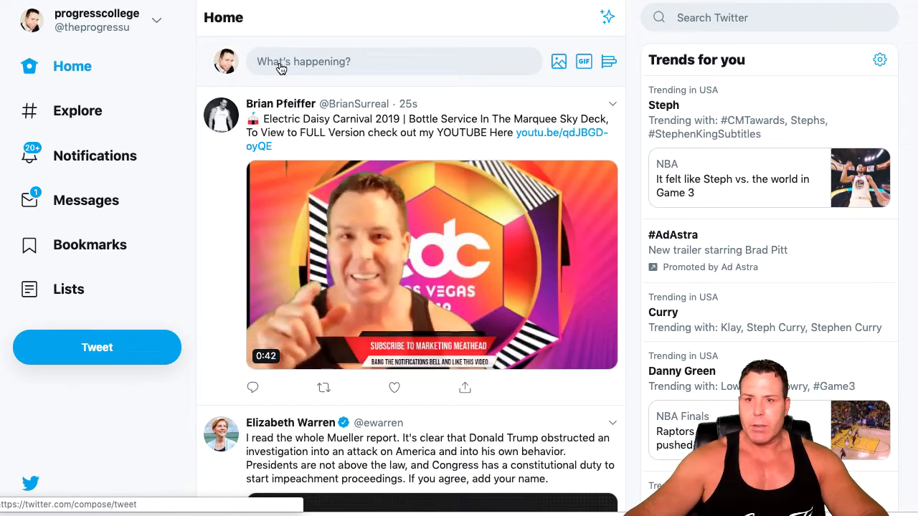
{"action": "left_click", "coordinate": [281, 68]}
- Post a tweet with EDC2019.mp4 attached and the pasted title and YouTube link
{"action": "left_click", "coordinate": [299, 180]}
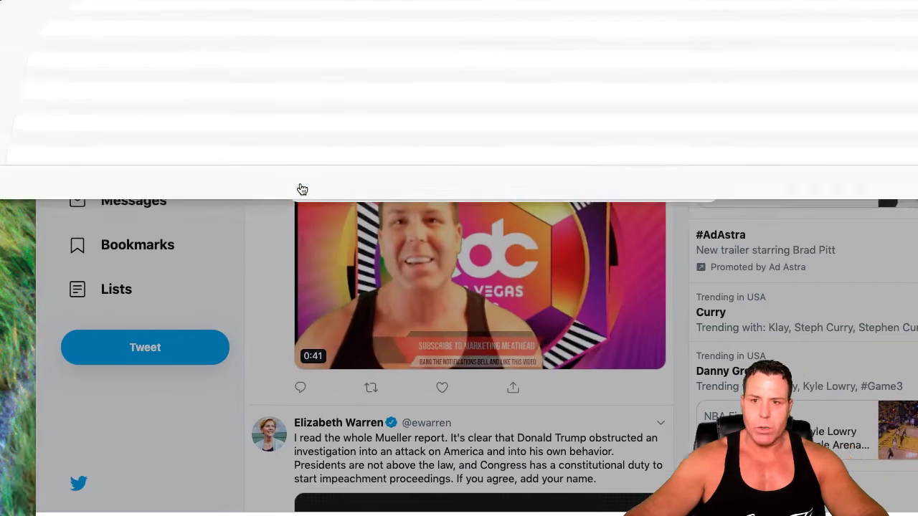
{"action": "double_click", "coordinate": [159, 53]}
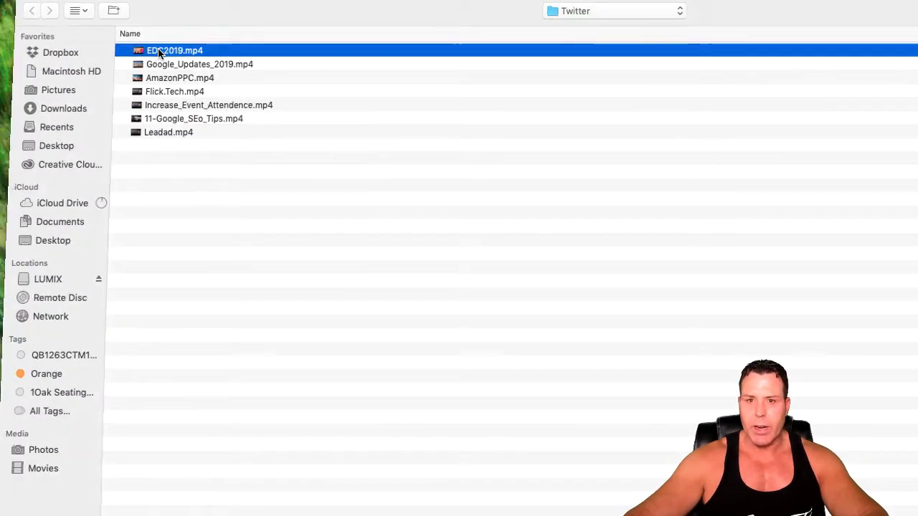
{"action": "left_click", "coordinate": [324, 95]}
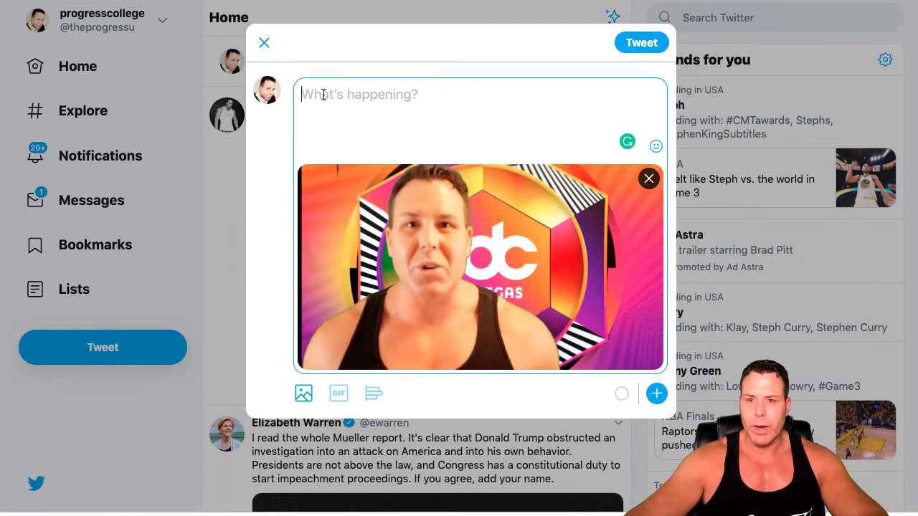
{"action": "right_click", "coordinate": [324, 95]}
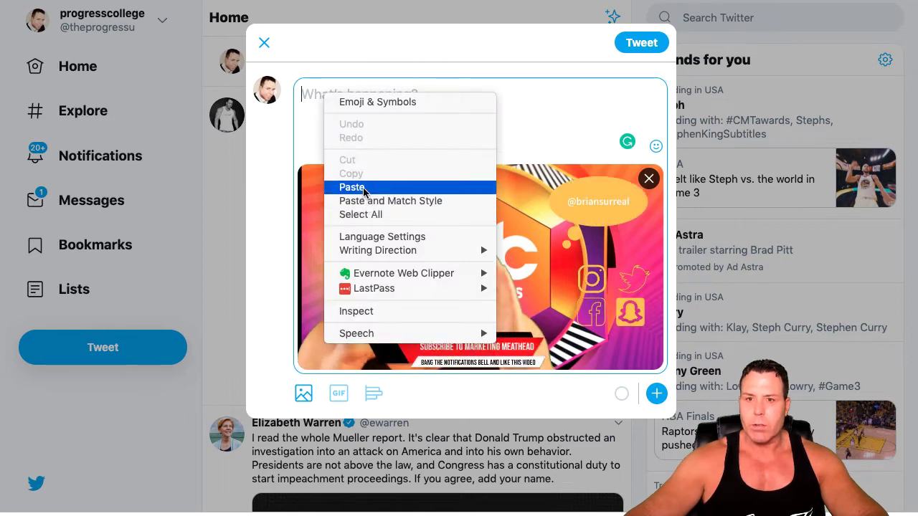
{"action": "left_click", "coordinate": [362, 190]}
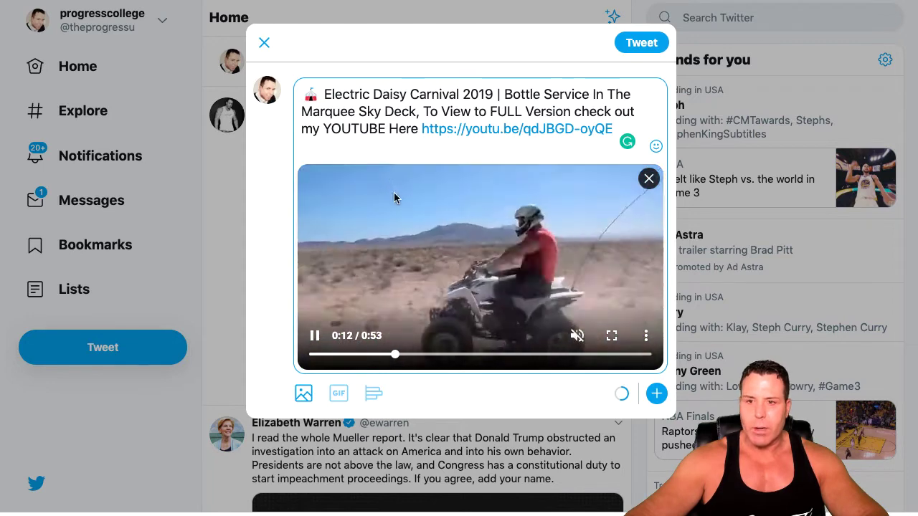
{"action": "left_click", "coordinate": [634, 44]}
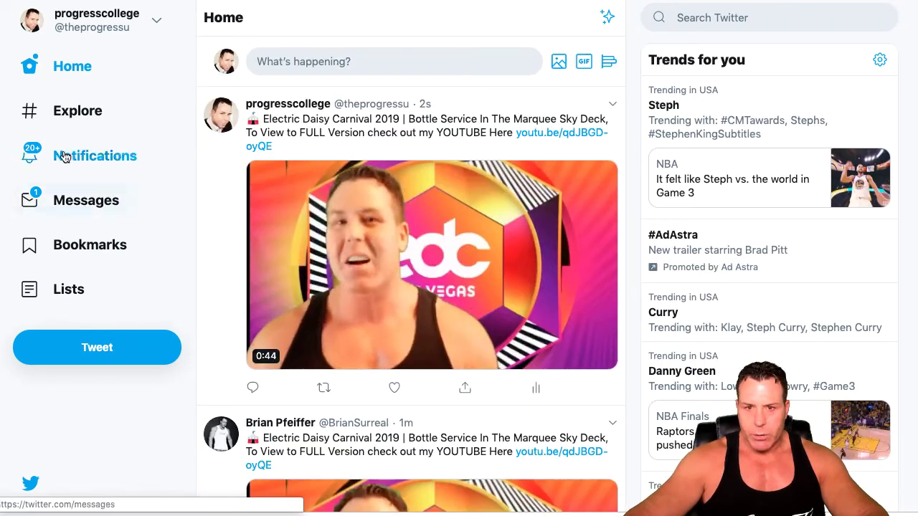
{"action": "left_click", "coordinate": [141, 16]}
- Log out of the current Twitter account
{"action": "scroll", "coordinate": [76, 285], "scroll_direction": "down", "scroll_amount": 5}
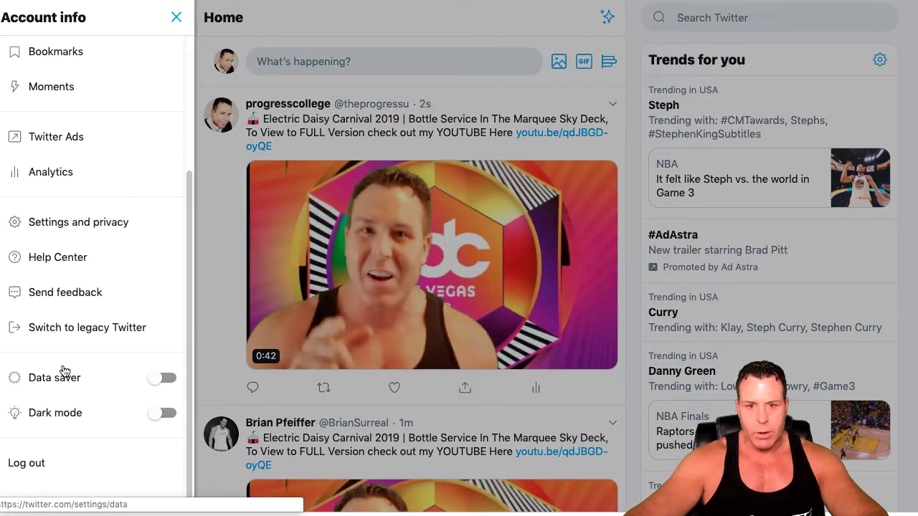
{"action": "left_click", "coordinate": [44, 459]}
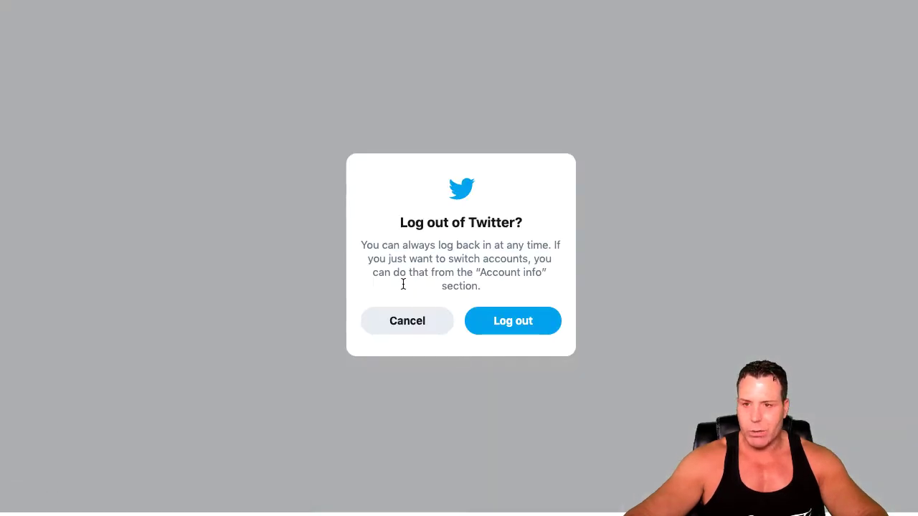
{"action": "left_click", "coordinate": [516, 321]}
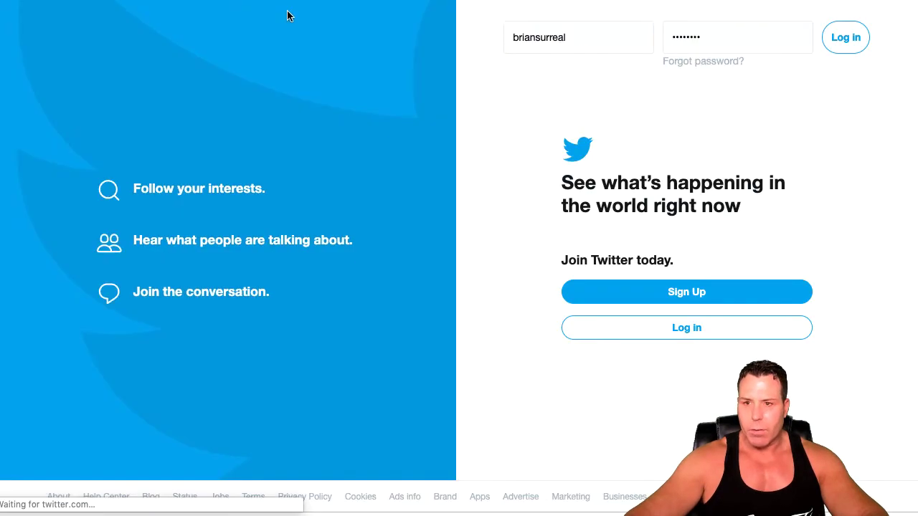
- Sign in with a different saved account chosen from LastPass
{"action": "left_click", "coordinate": [640, 39]}
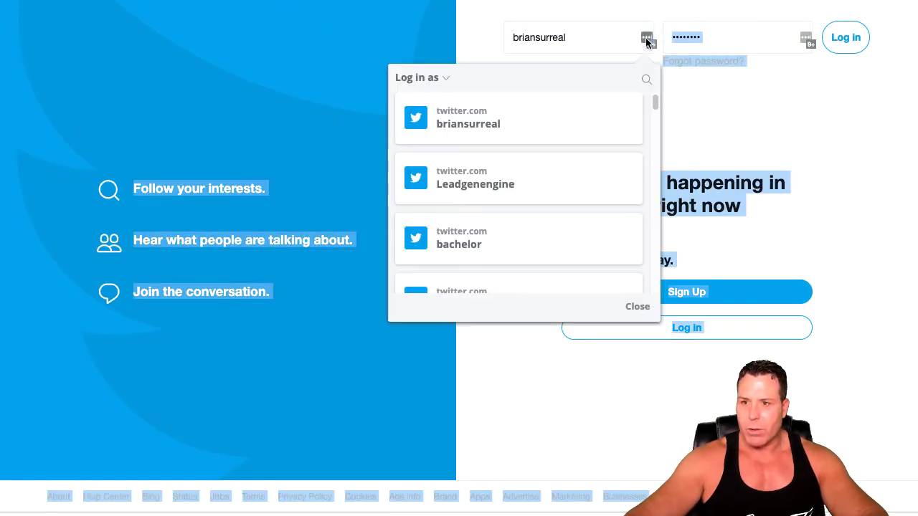
{"action": "scroll", "coordinate": [531, 161], "scroll_direction": "down", "scroll_amount": 2}
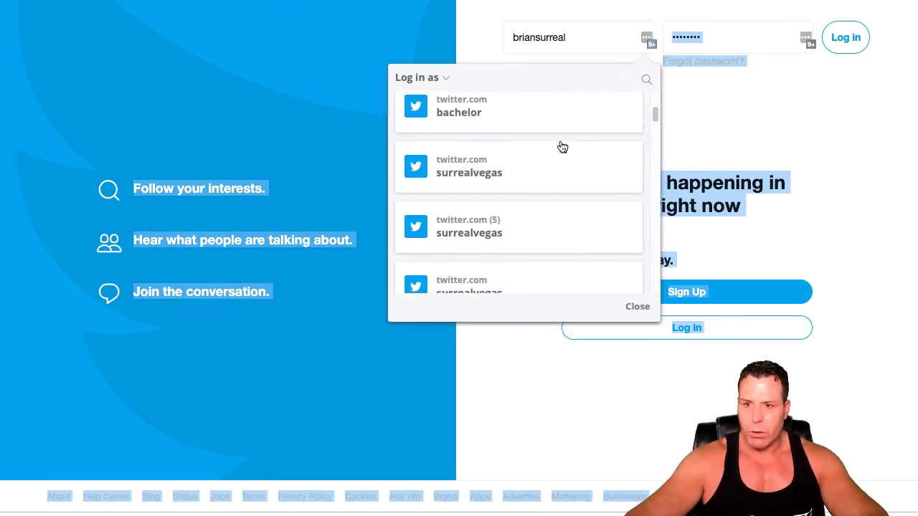
{"action": "scroll", "coordinate": [549, 198], "scroll_direction": "down", "scroll_amount": 8}
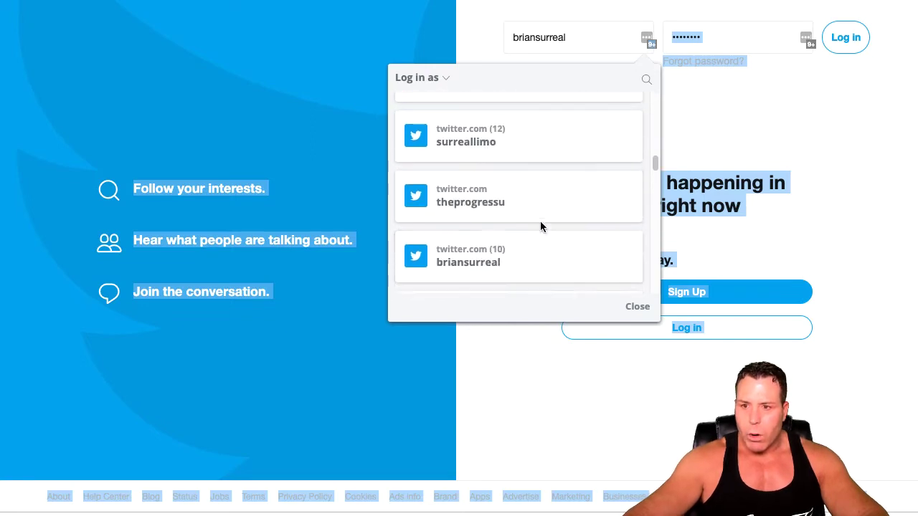
{"action": "scroll", "coordinate": [541, 228], "scroll_direction": "down", "scroll_amount": 1}
{"action": "left_click", "coordinate": [533, 231]}
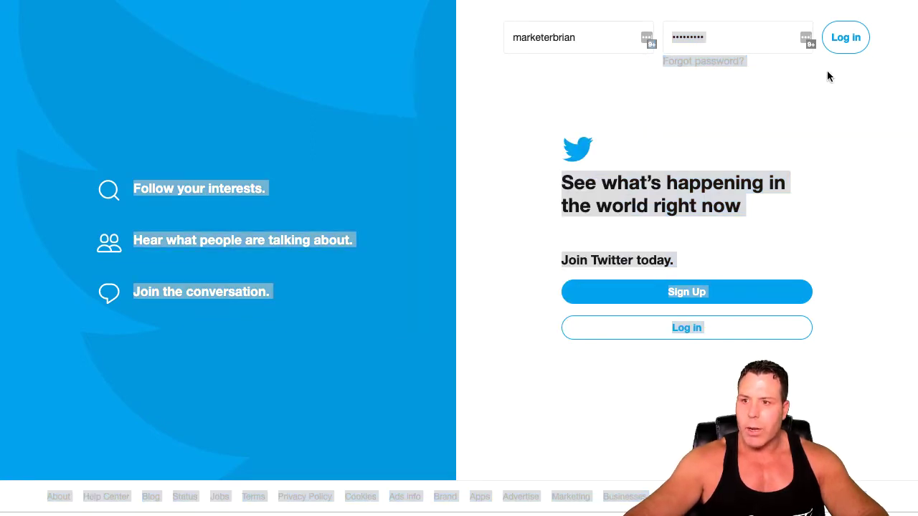
{"action": "left_click", "coordinate": [835, 41]}
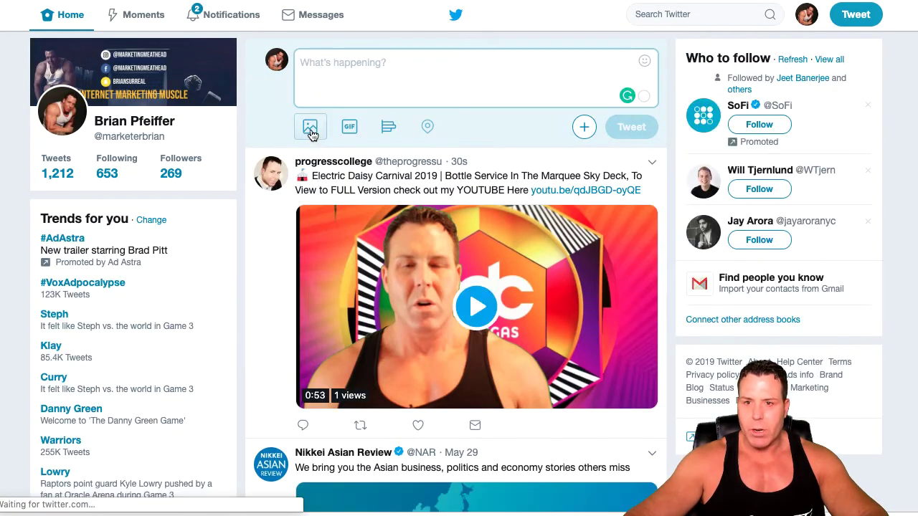
- Attach EDC2019.mp4 to the second account's tweet, trimmed to 0:45
{"action": "left_click", "coordinate": [310, 130]}
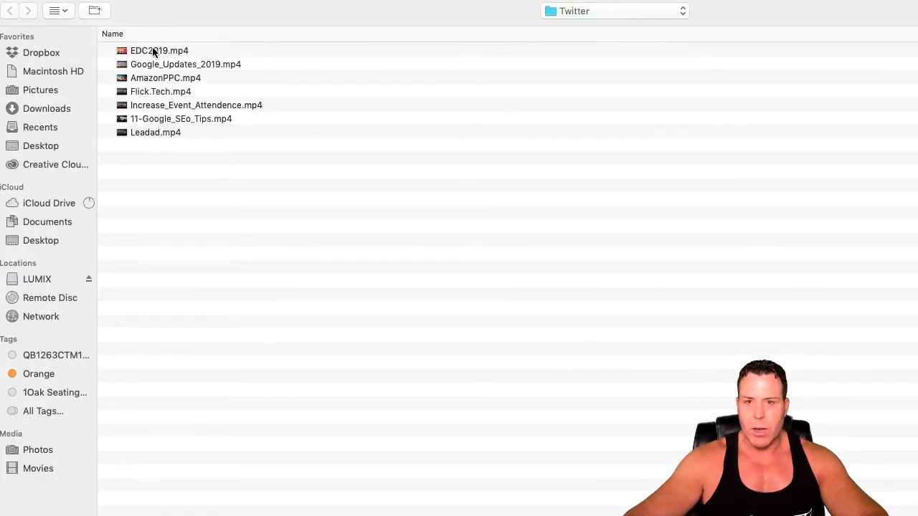
{"action": "left_click", "coordinate": [153, 53]}
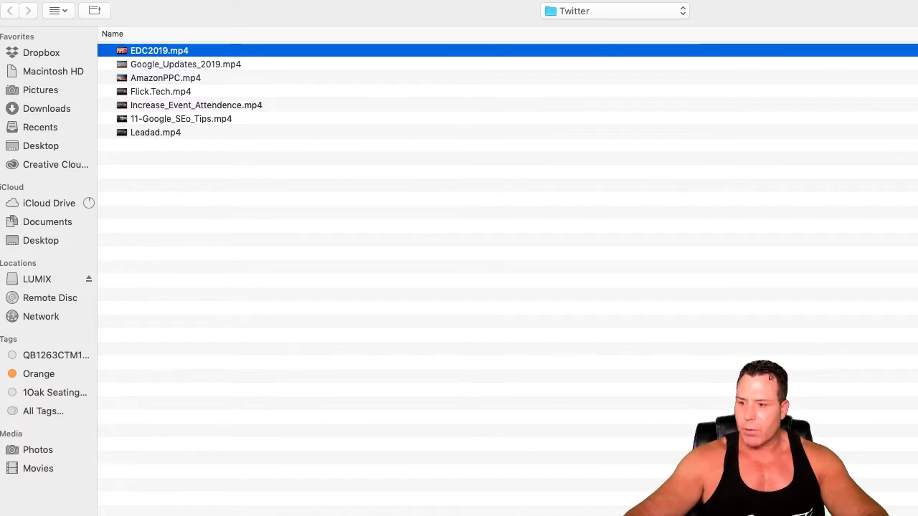
{"action": "key", "text": "Return"}
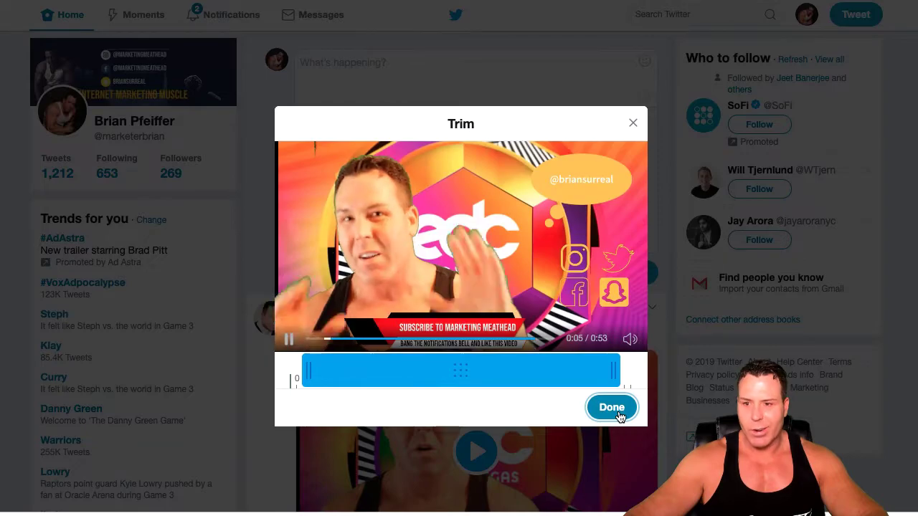
{"action": "left_click", "coordinate": [616, 408]}
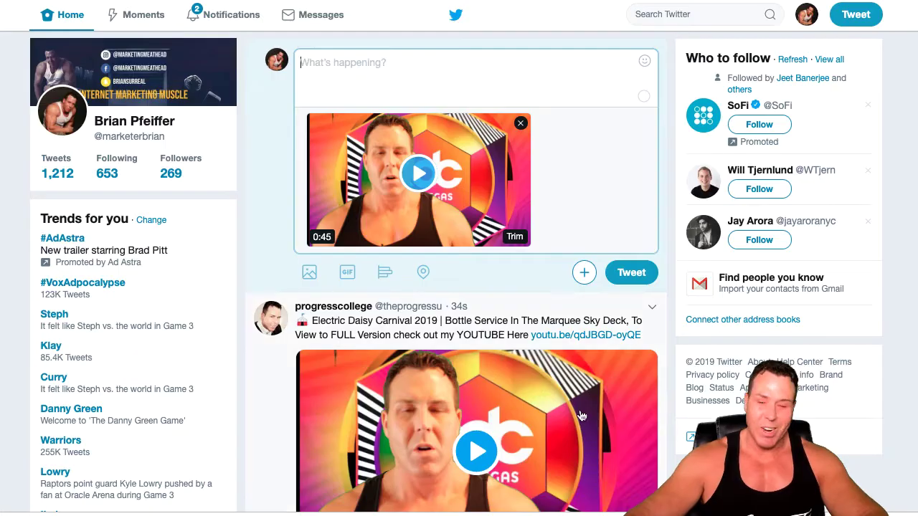
- Paste the Electric Daisy Carnival 2019 title and YouTube link, then post the tweet
{"action": "right_click", "coordinate": [326, 65]}
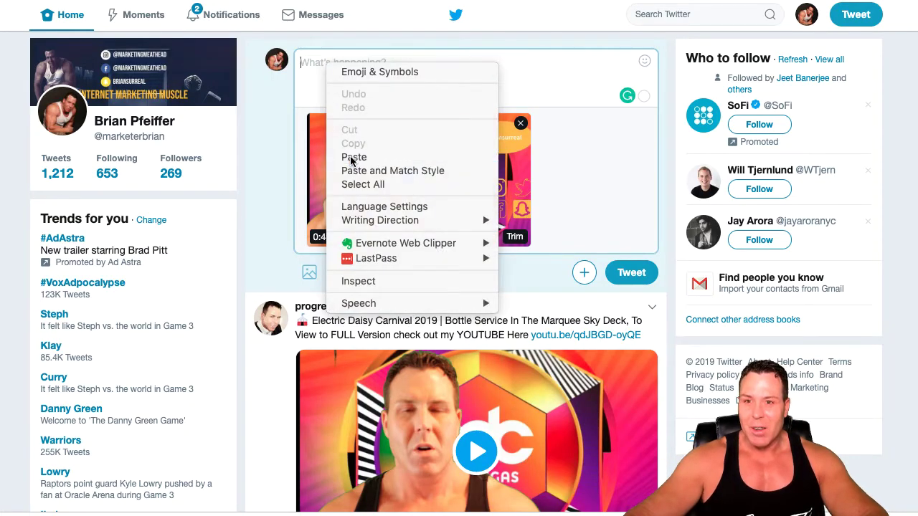
{"action": "left_click", "coordinate": [352, 157]}
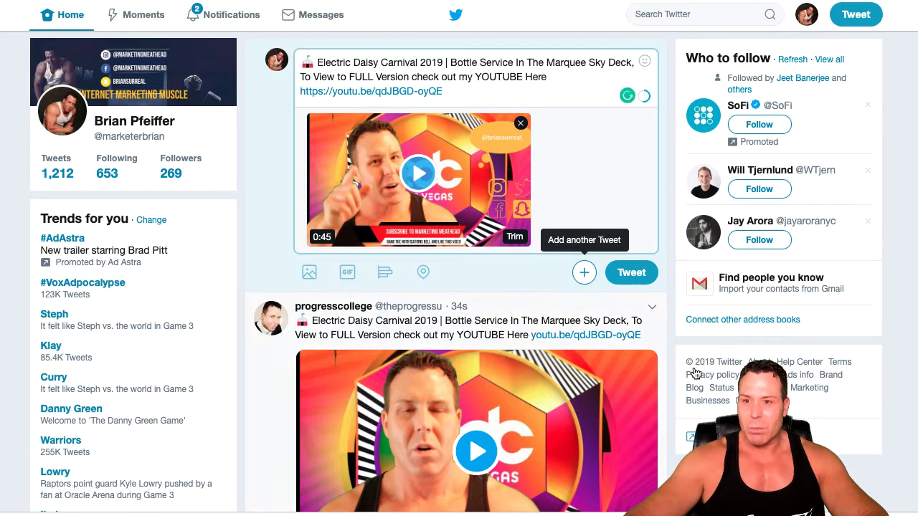
{"action": "left_click", "coordinate": [632, 273]}
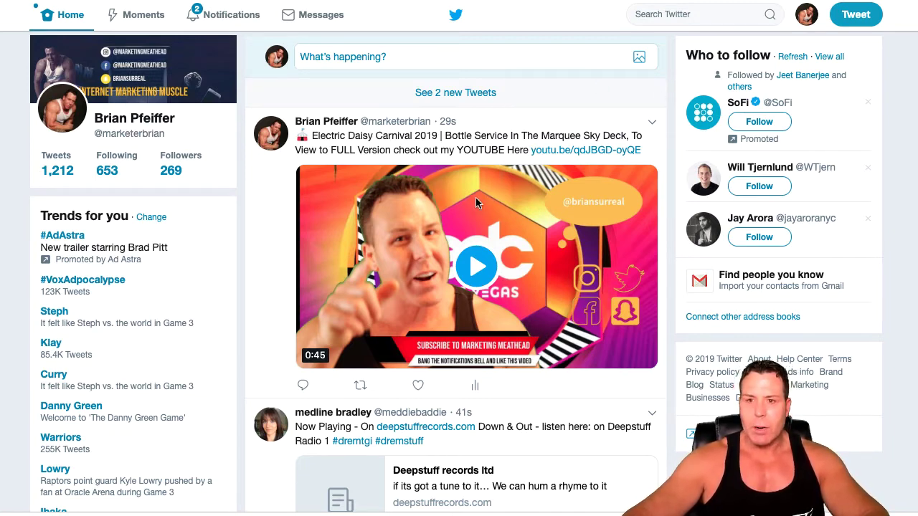
{"action": "scroll", "coordinate": [361, 247], "scroll_direction": "up", "scroll_amount": 1}
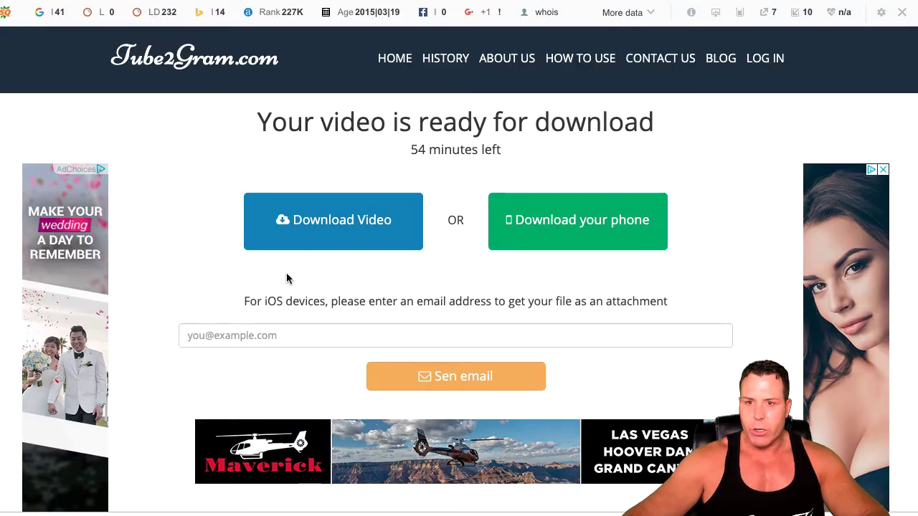
- Load the EDC 2019 video in Tube2Gram by pasting its YouTube link
{"action": "left_click", "coordinate": [401, 62]}
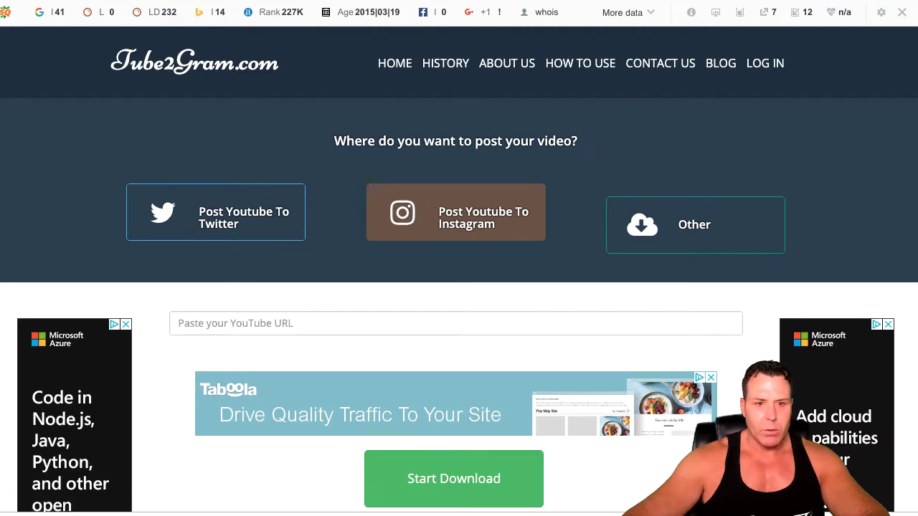
{"action": "right_click", "coordinate": [196, 323]}
{"action": "left_click", "coordinate": [184, 323]}
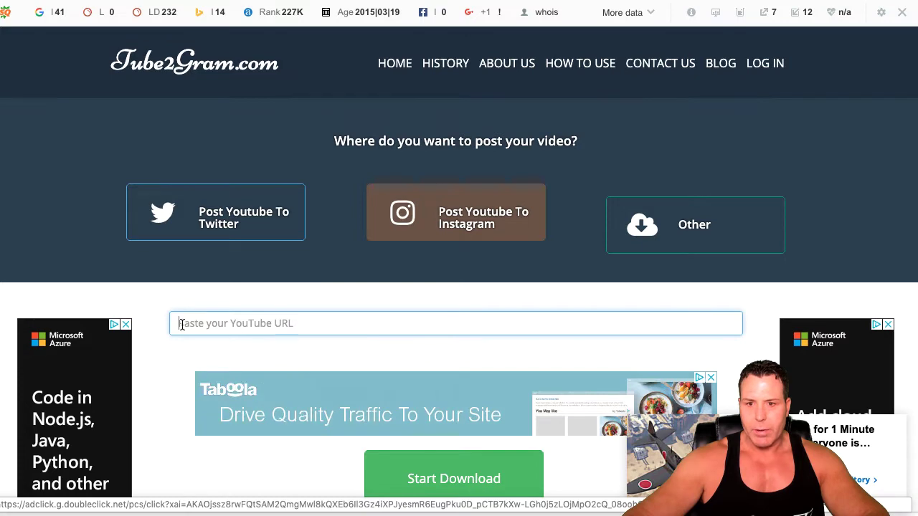
{"action": "right_click", "coordinate": [184, 324]}
{"action": "left_click", "coordinate": [216, 418]}
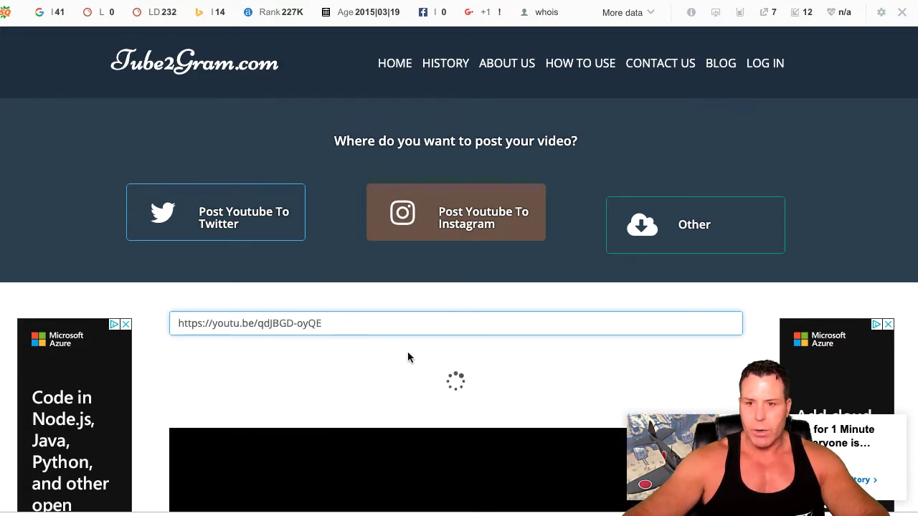
- Convert the selected 0:00–1:00 section for download
{"action": "scroll", "coordinate": [445, 301], "scroll_direction": "down", "scroll_amount": 1}
{"action": "scroll", "coordinate": [444, 318], "scroll_direction": "down", "scroll_amount": 4}
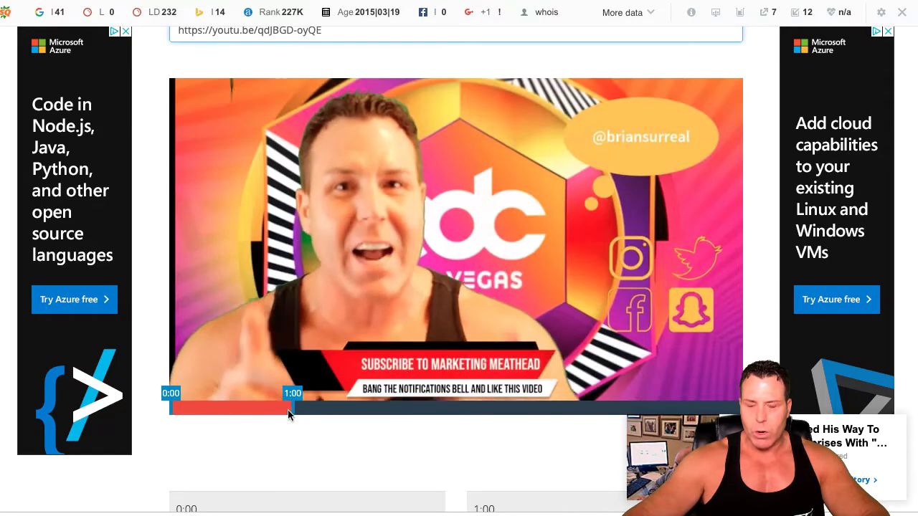
{"action": "scroll", "coordinate": [453, 388], "scroll_direction": "down", "scroll_amount": 5}
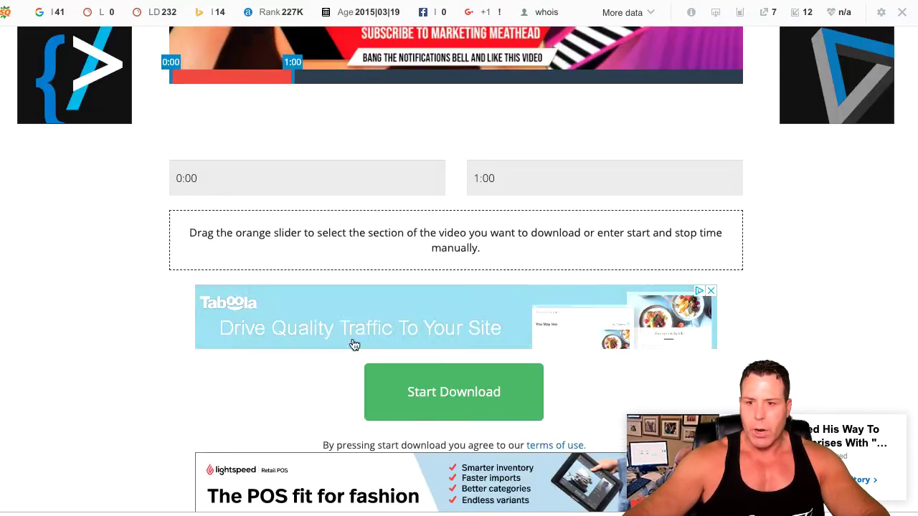
{"action": "left_click", "coordinate": [451, 400]}
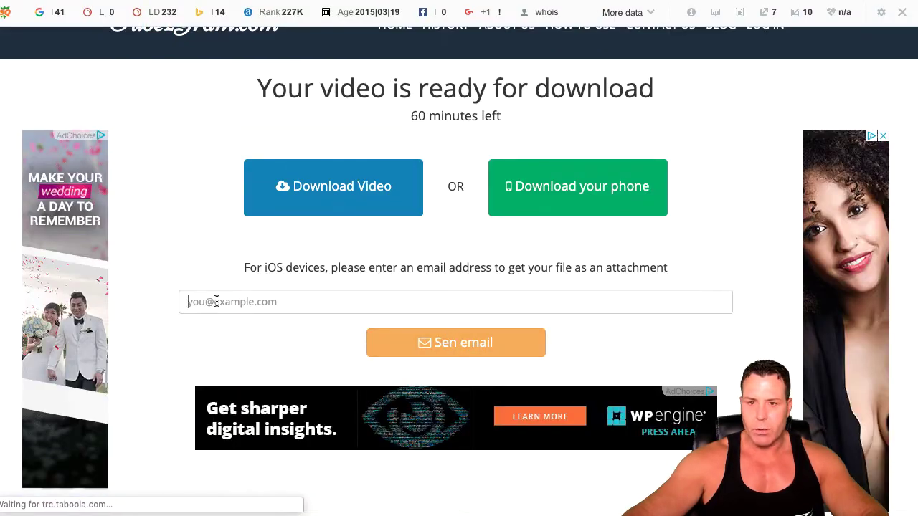
- Email the converted video to the user's own address, then switch to the iPhone mirror
{"action": "left_click", "coordinate": [217, 301]}
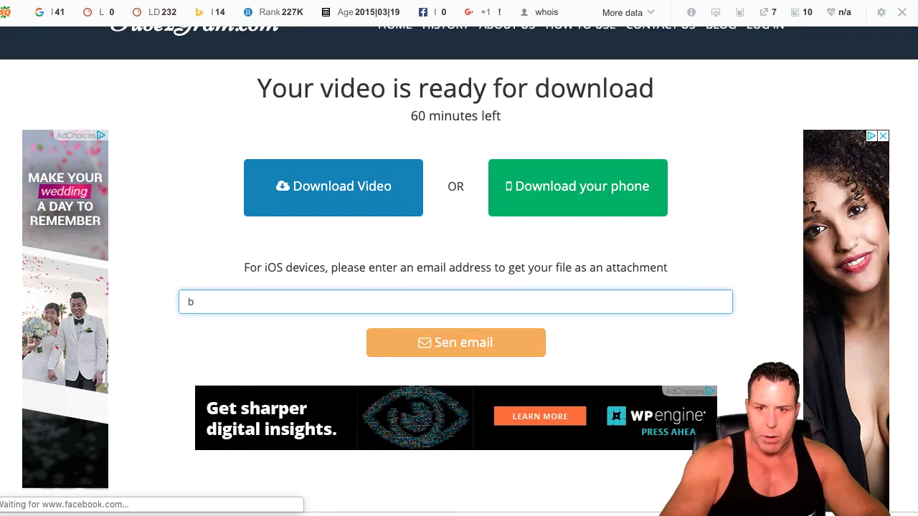
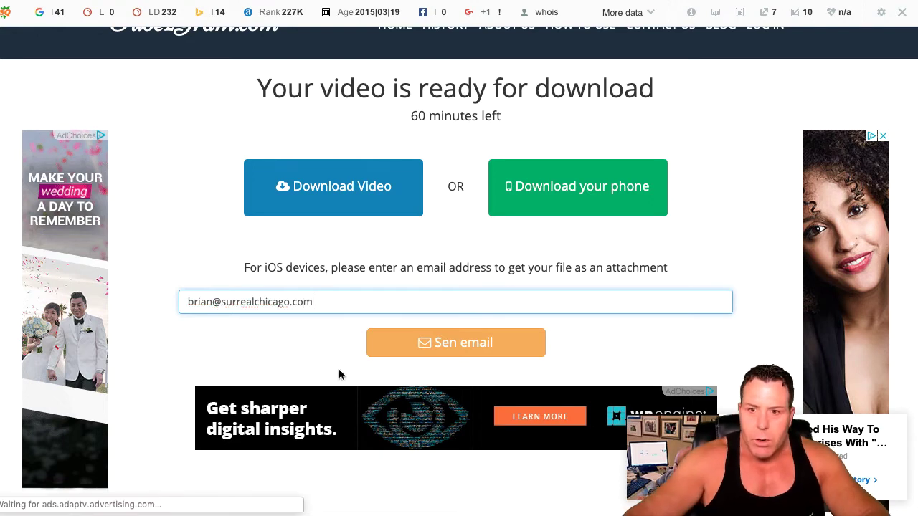
{"action": "left_click", "coordinate": [477, 351]}
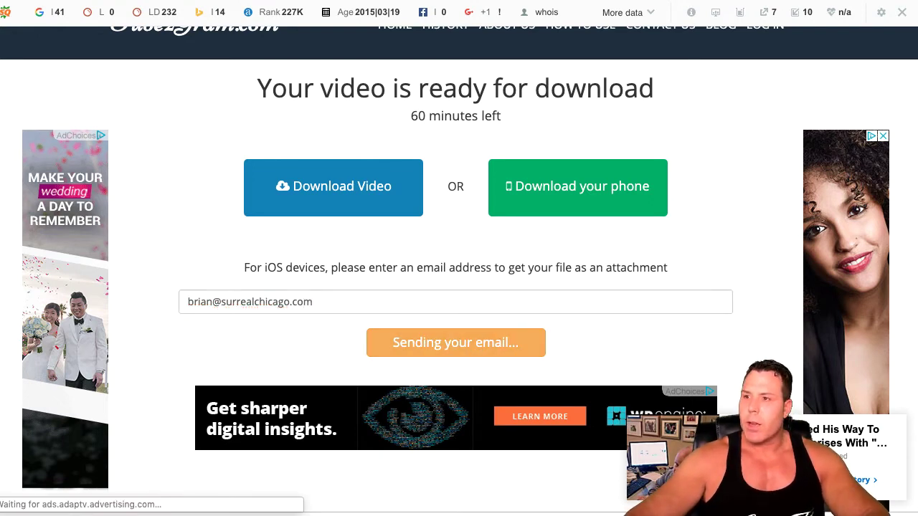
{"action": "key", "text": "super+Tab"}
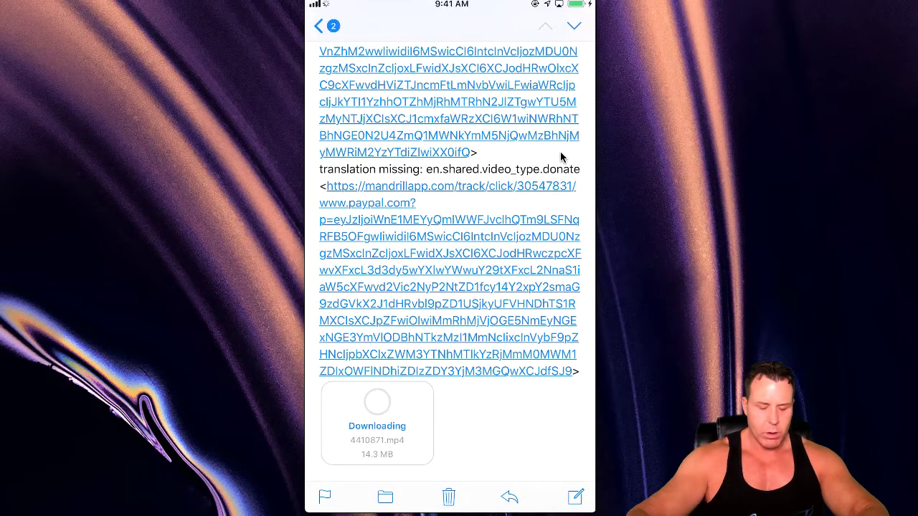
- Download the 4410871.mp4 attachment in Mail and open it in the caption app's Edit screen
{"action": "mouse_move", "coordinate": [558, 149]}
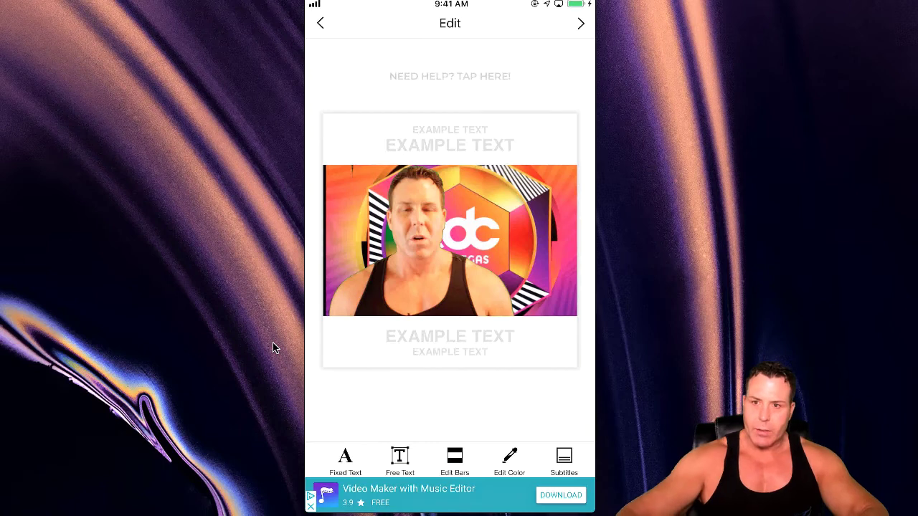
- Write 'Electric Daisy Carnival 2019' into the third caption line
{"action": "mouse_move", "coordinate": [453, 152]}
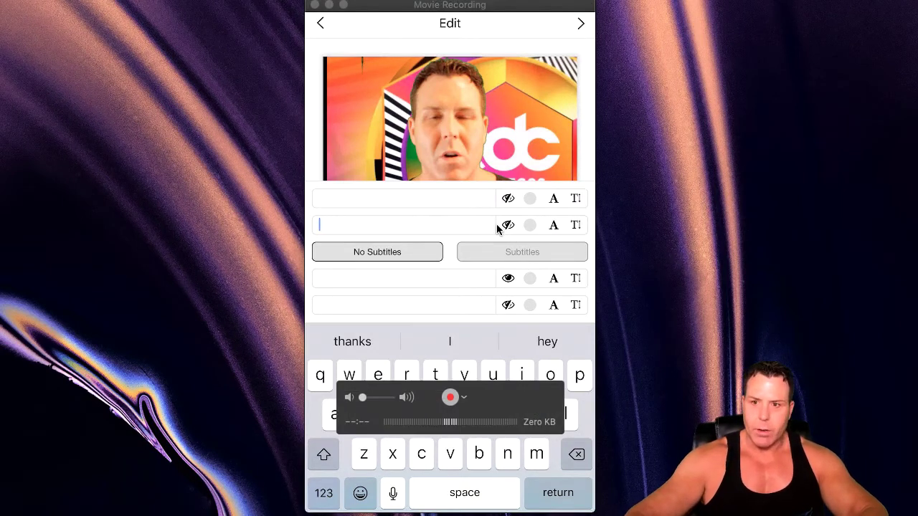
{"action": "left_click", "coordinate": [403, 279]}
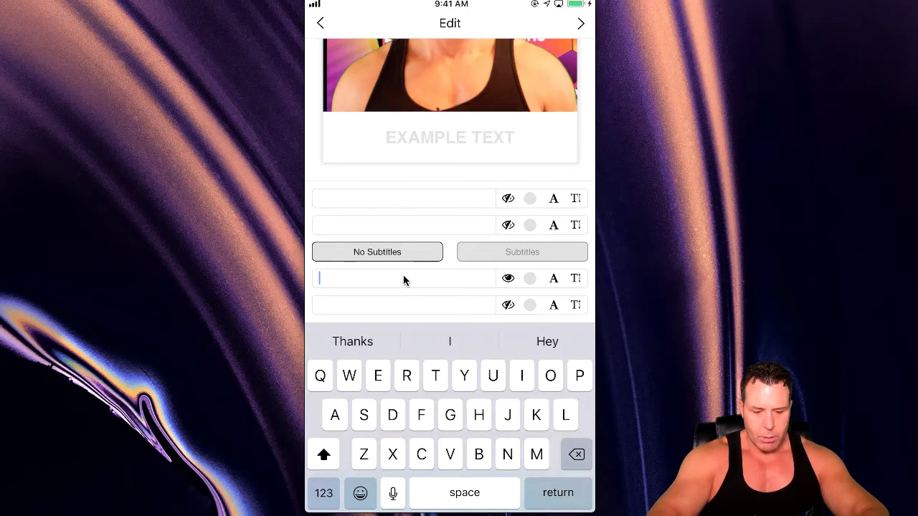
{"action": "type", "text": "Edc"}
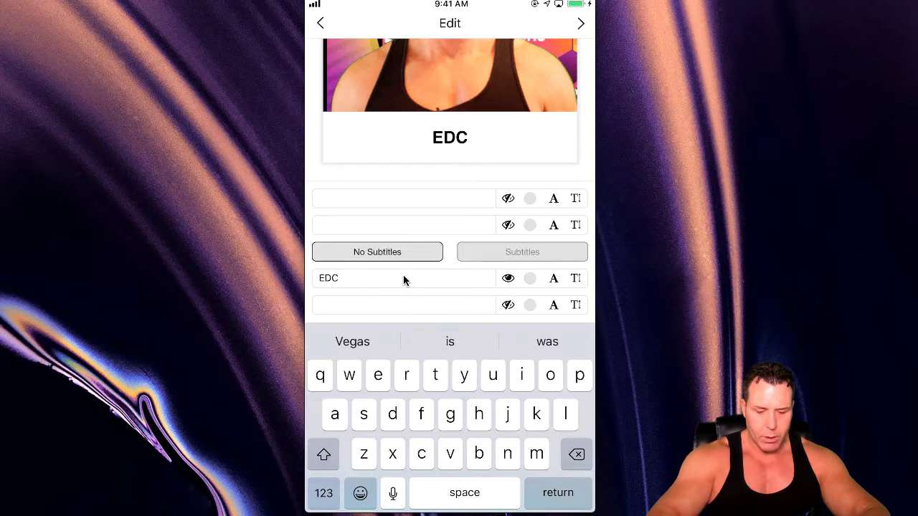
{"action": "key", "text": "Return"}
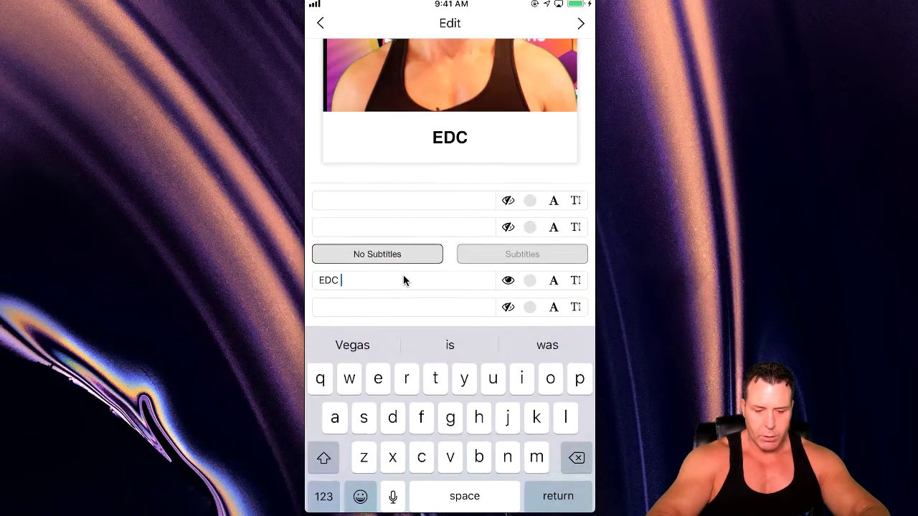
{"action": "key", "text": "BackSpace"}
{"action": "key", "text": "BackSpace"}
{"action": "key", "text": "BackSpace"}
{"action": "key", "text": "BackSpace"}
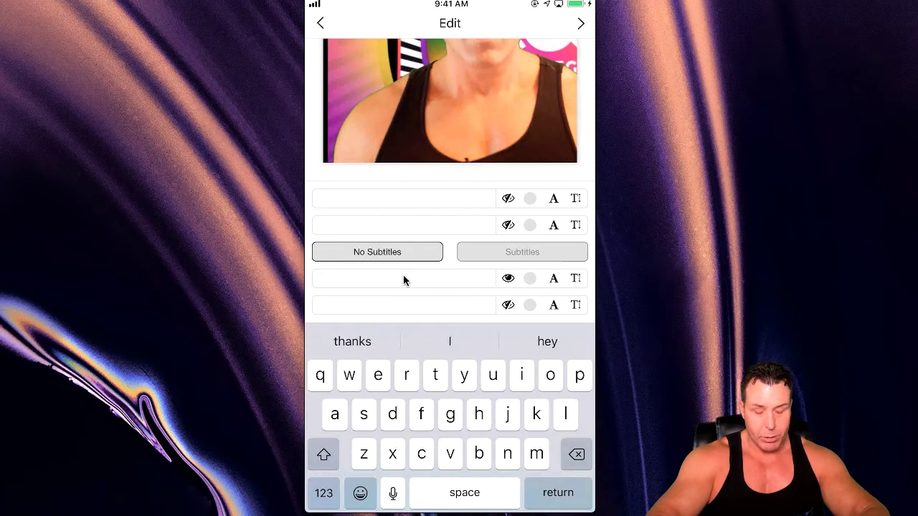
{"action": "type", "text": "Electic"}
{"action": "key", "text": "BackSpace"}
{"action": "key", "text": "BackSpace"}
{"action": "type", "text": "ric"}
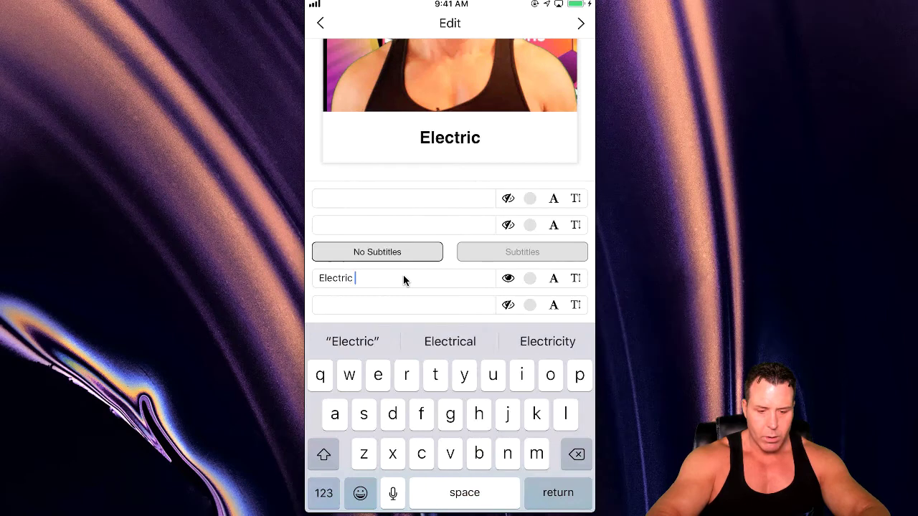
{"action": "type", "text": " Da"}
{"action": "key", "text": "BackSpace"}
{"action": "type", "text": "aisey"}
{"action": "key", "text": "BackSpace"}
{"action": "key", "text": "BackSpace"}
{"action": "type", "text": "y "}
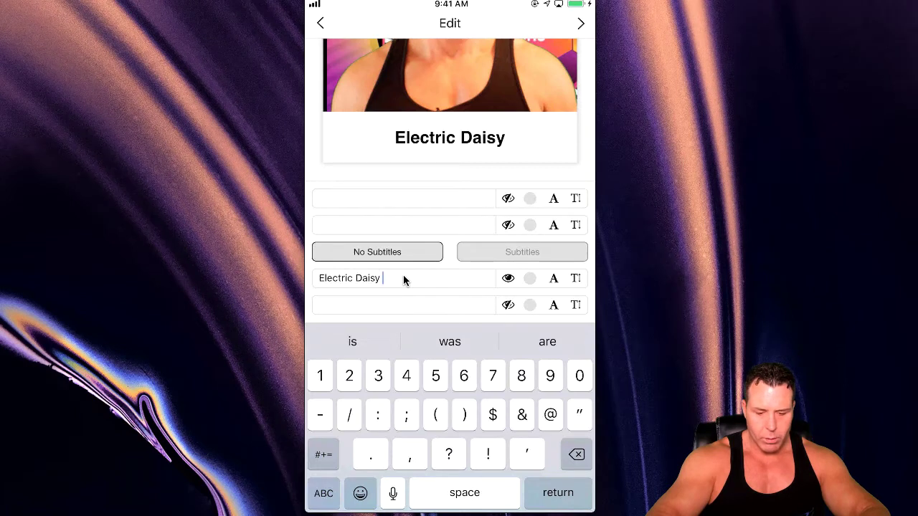
{"action": "type", "text": "Car"}
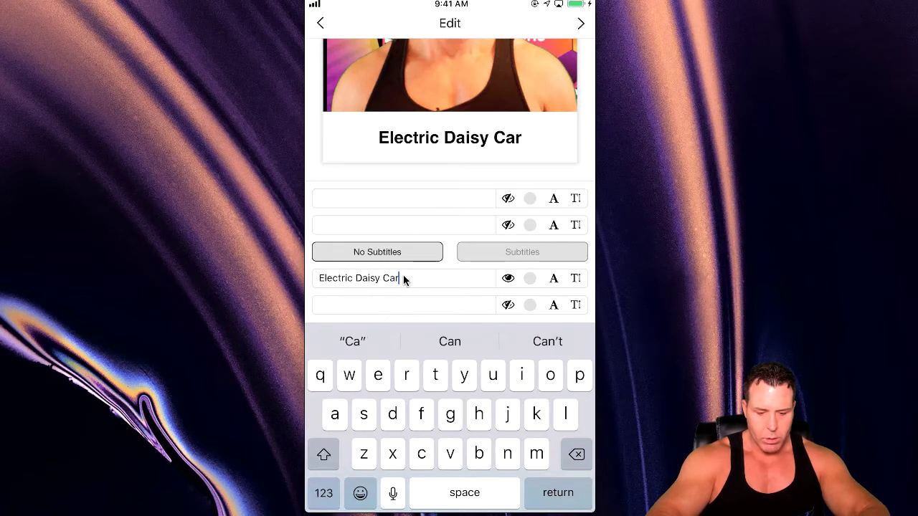
{"action": "type", "text": "na"}
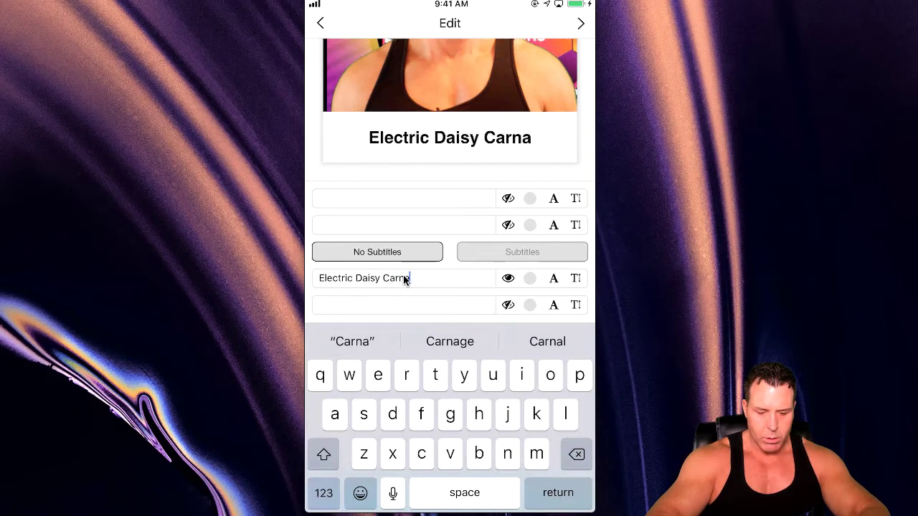
{"action": "type", "text": "v"}
{"action": "key", "text": "BackSpace"}
{"action": "key", "text": "BackSpace"}
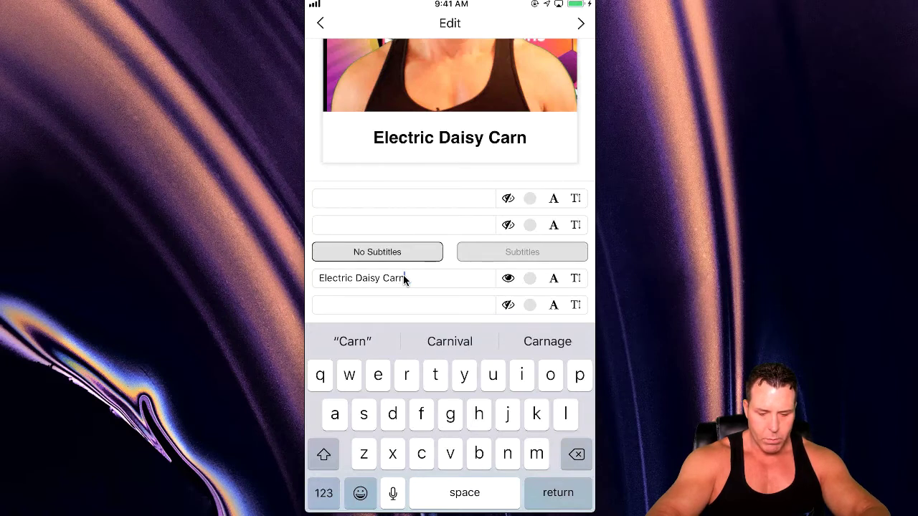
{"action": "type", "text": "ival 2019"}
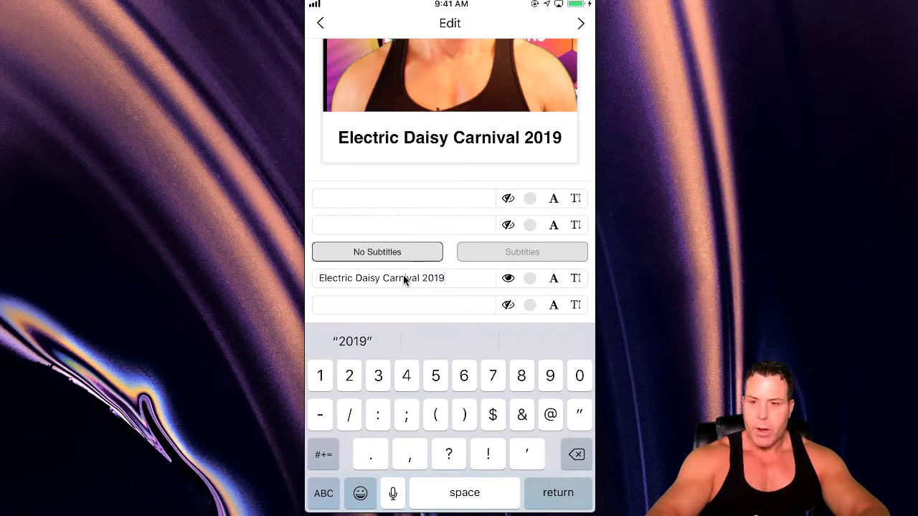
{"action": "left_click", "coordinate": [529, 278]}
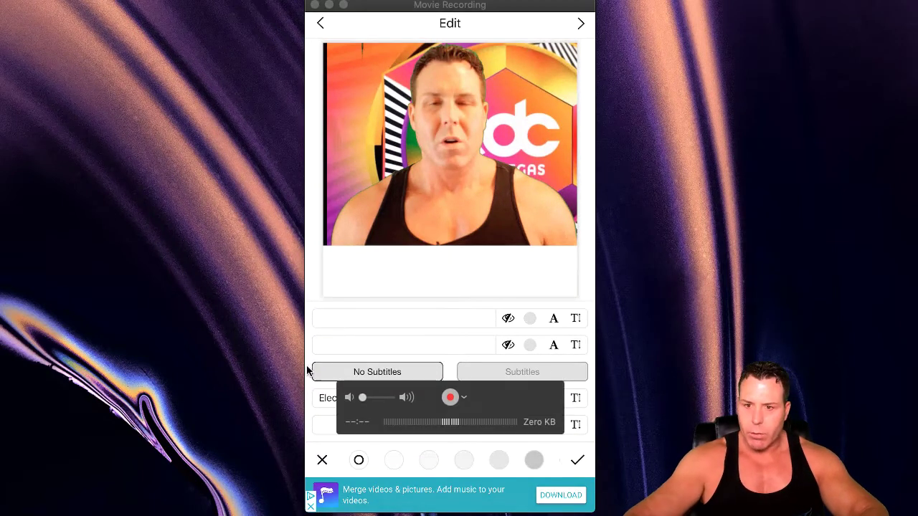
- Place a purple caption bar beneath the video and move on to Preview
{"action": "left_click", "coordinate": [359, 461]}
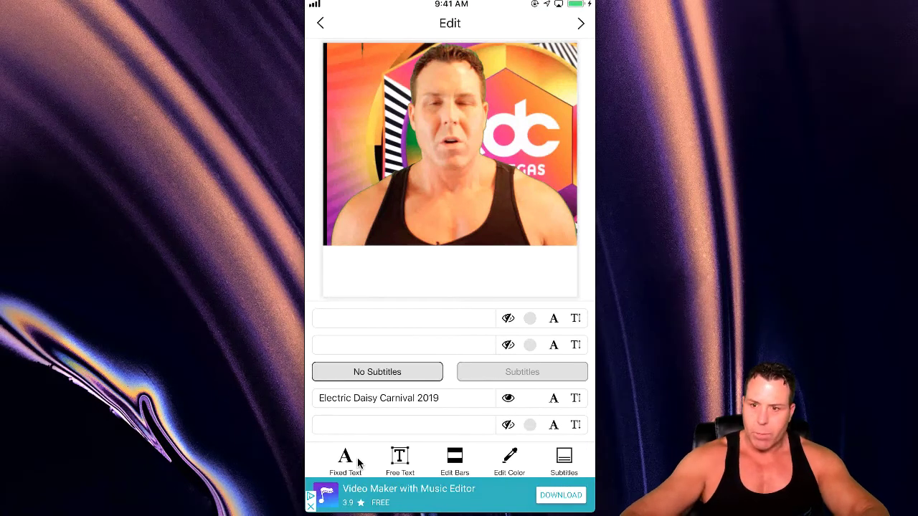
{"action": "left_click", "coordinate": [455, 459]}
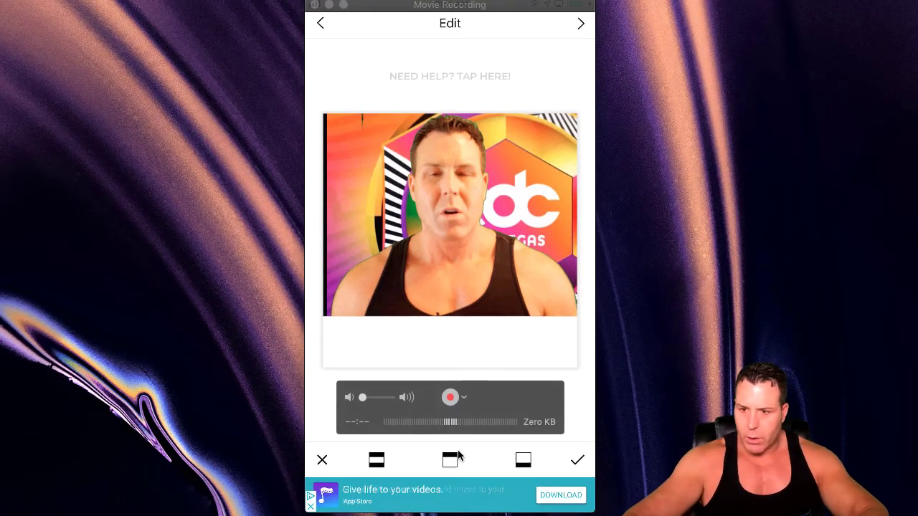
{"action": "left_click", "coordinate": [527, 466]}
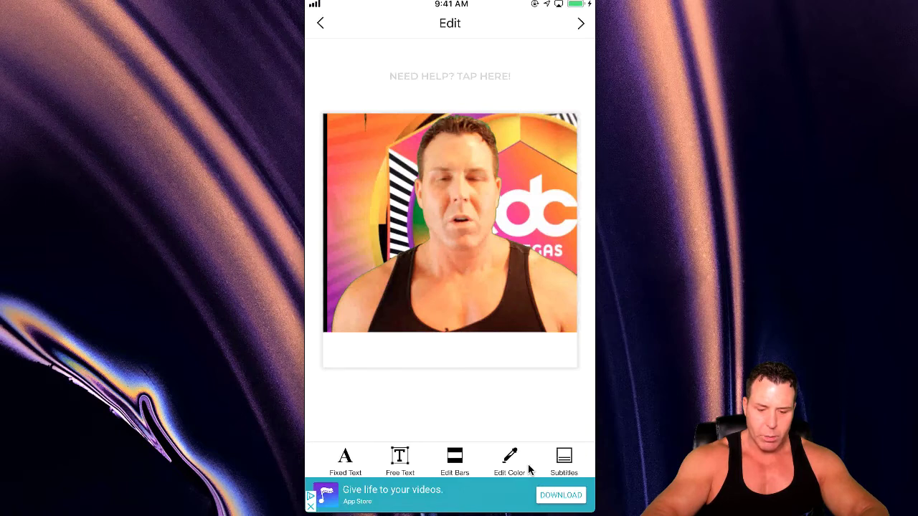
{"action": "mouse_move", "coordinate": [561, 454]}
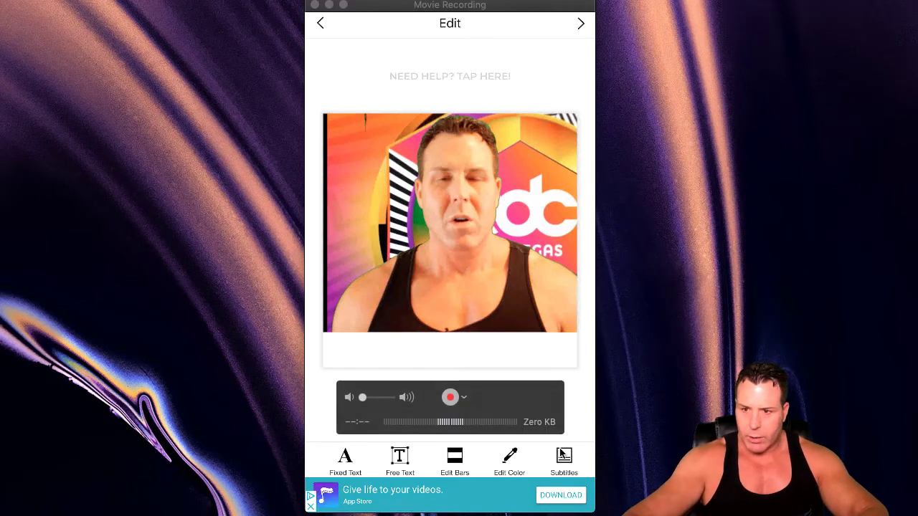
{"action": "left_click", "coordinate": [507, 459]}
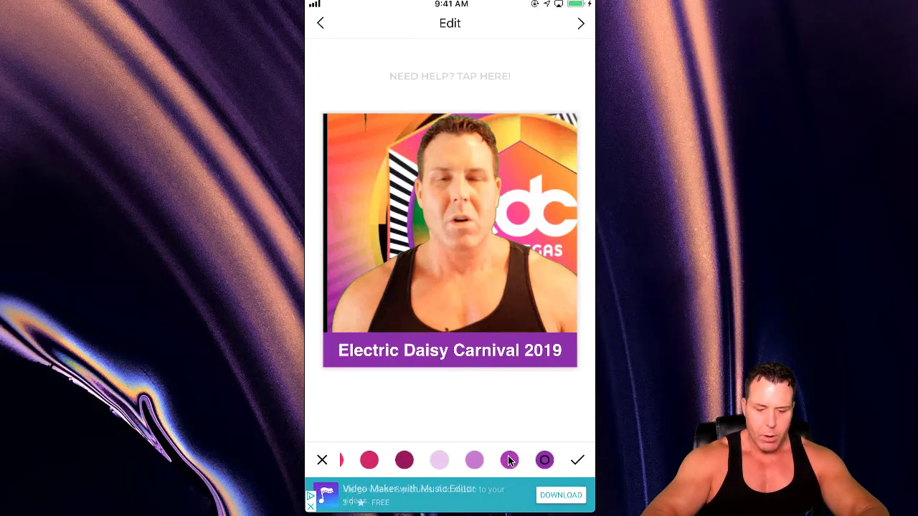
{"action": "mouse_move", "coordinate": [477, 440]}
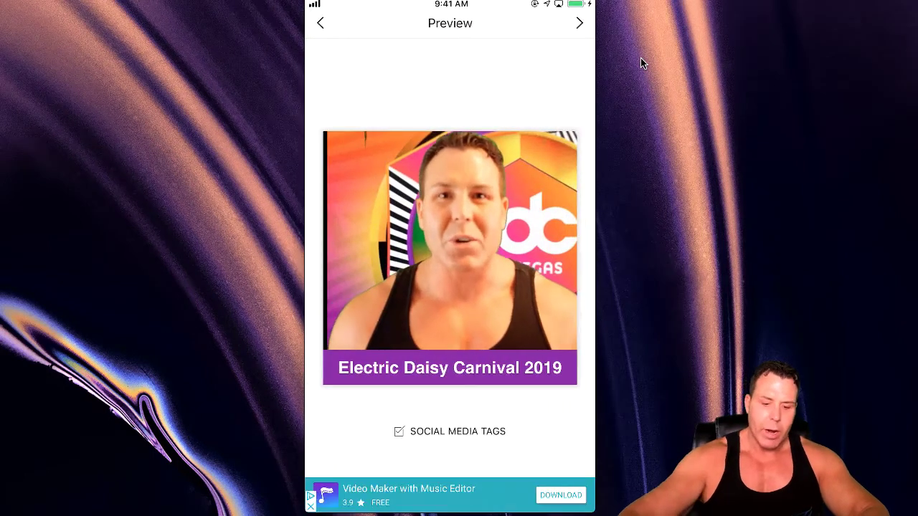
- Review the 'Connect with me' social-tags end card and switch accounts in Instagram
{"action": "mouse_move", "coordinate": [459, 242]}
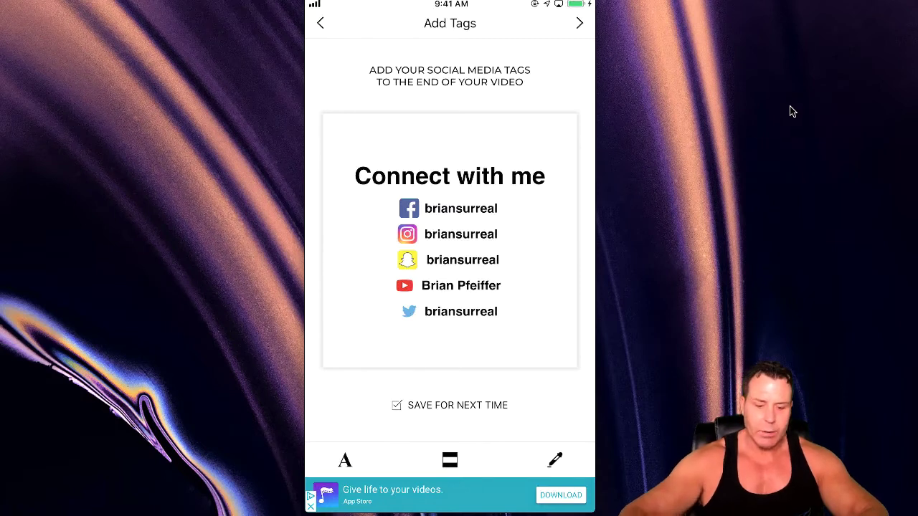
{"action": "mouse_move", "coordinate": [344, 408]}
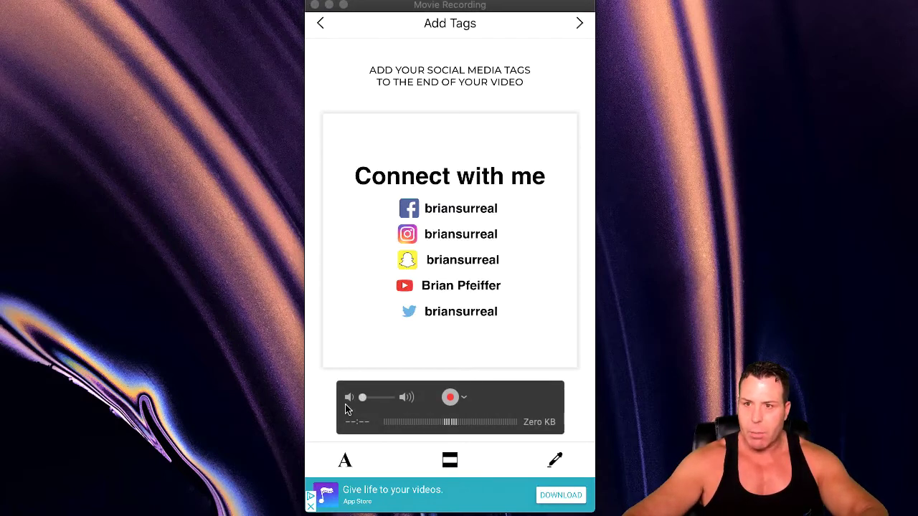